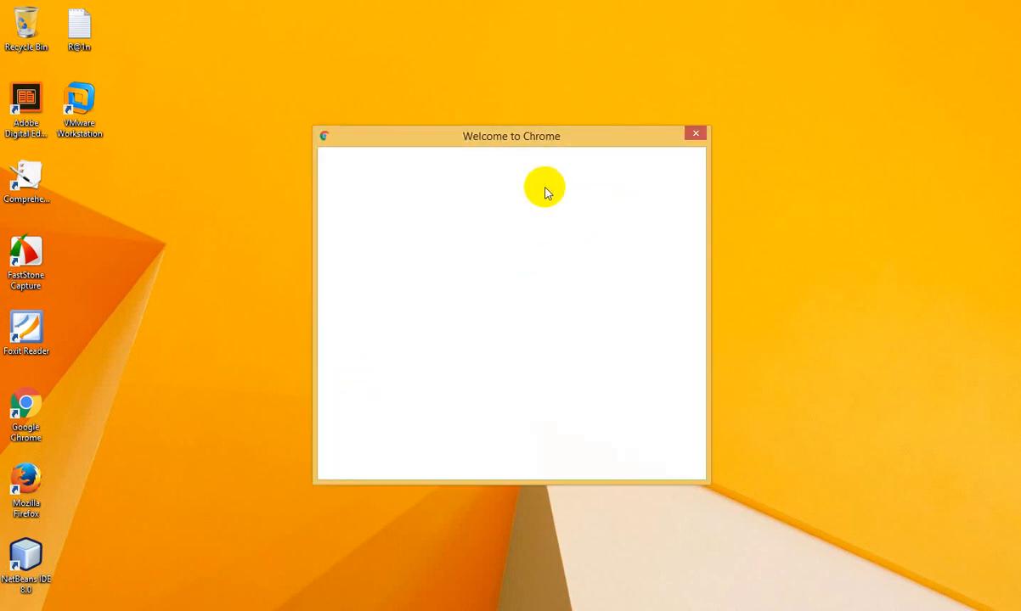
Complete Chrome's first-run welcome prompts and open google.com in a maximized window
click(509, 332)
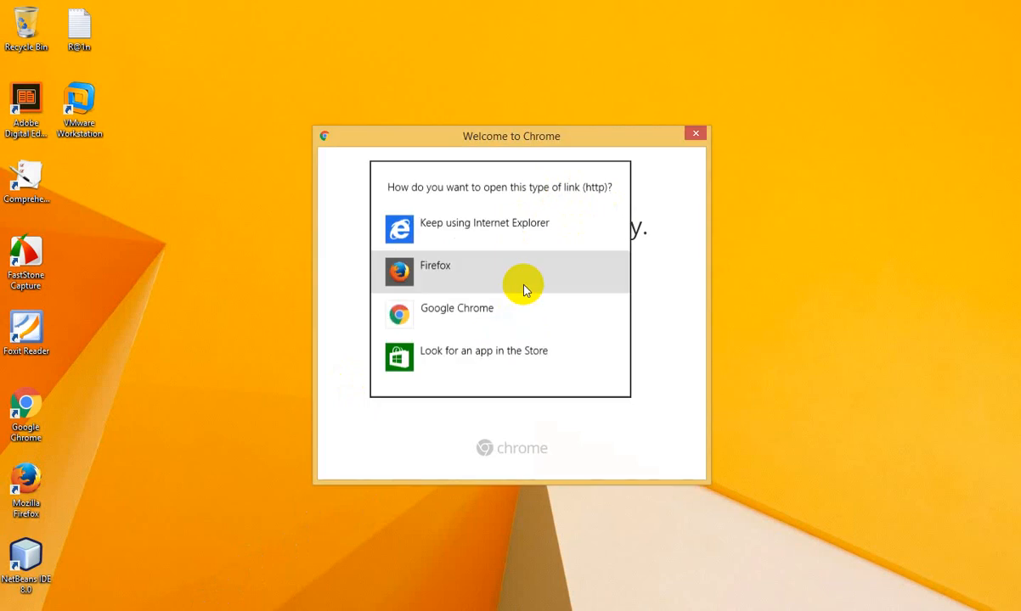
click(456, 273)
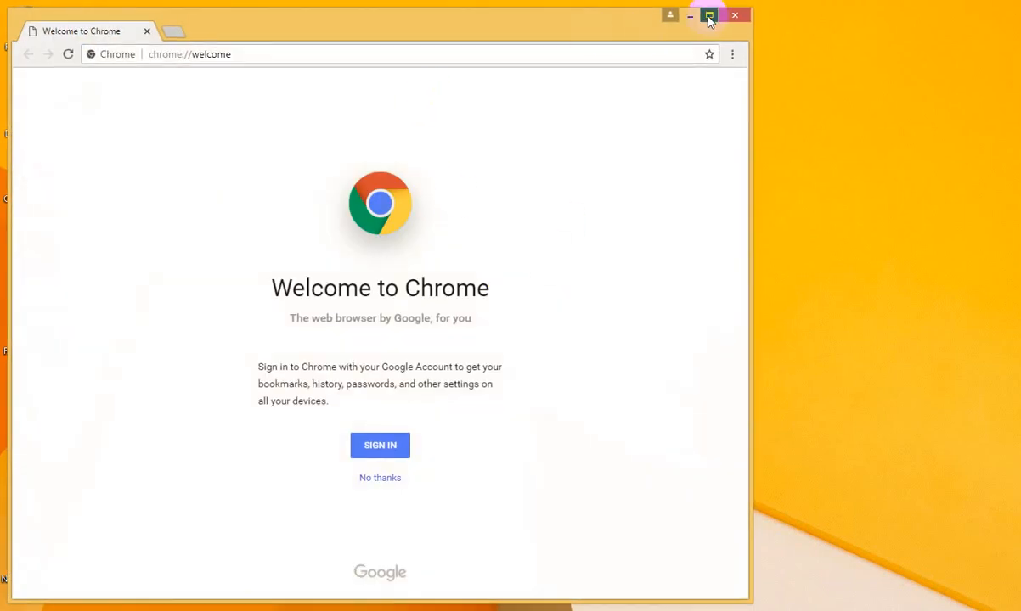
click(709, 17)
click(490, 38)
text(g)
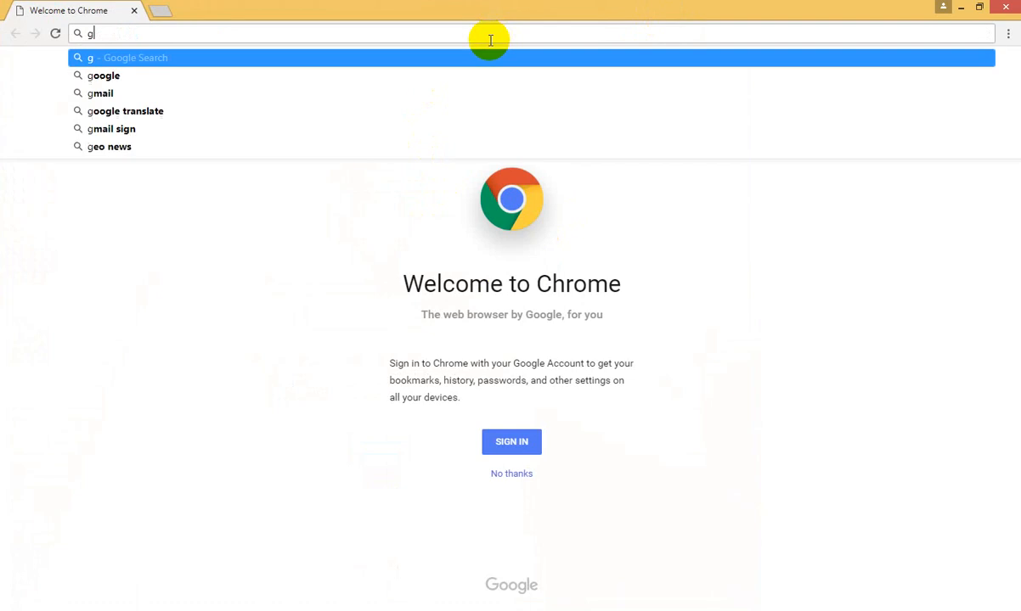
text(oogle.com)
key(Return)
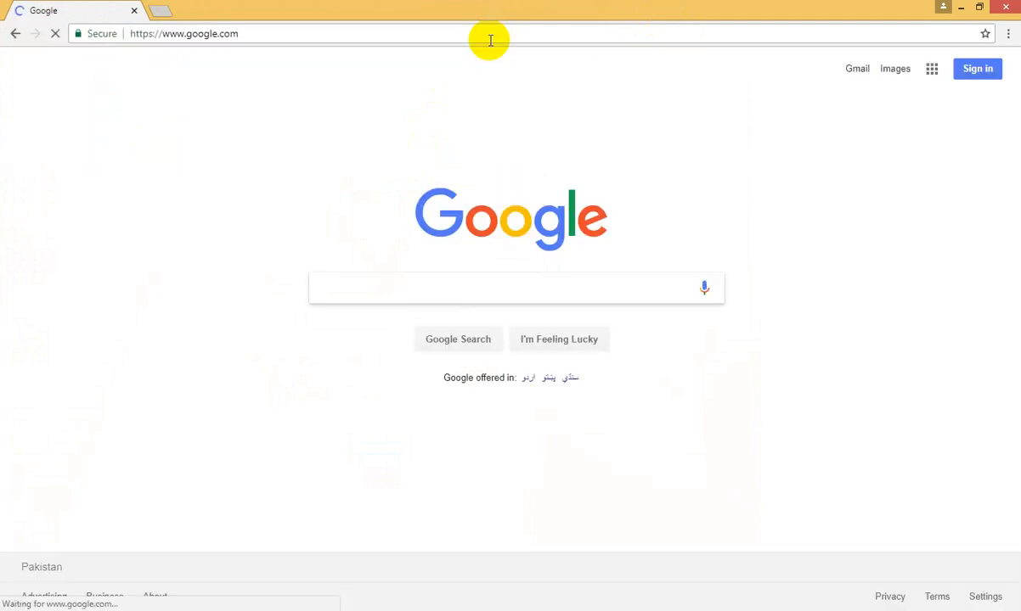
Search Google for the instructor's free computer education blog and open the blog's main page in a new tab
text(fahad hussain )
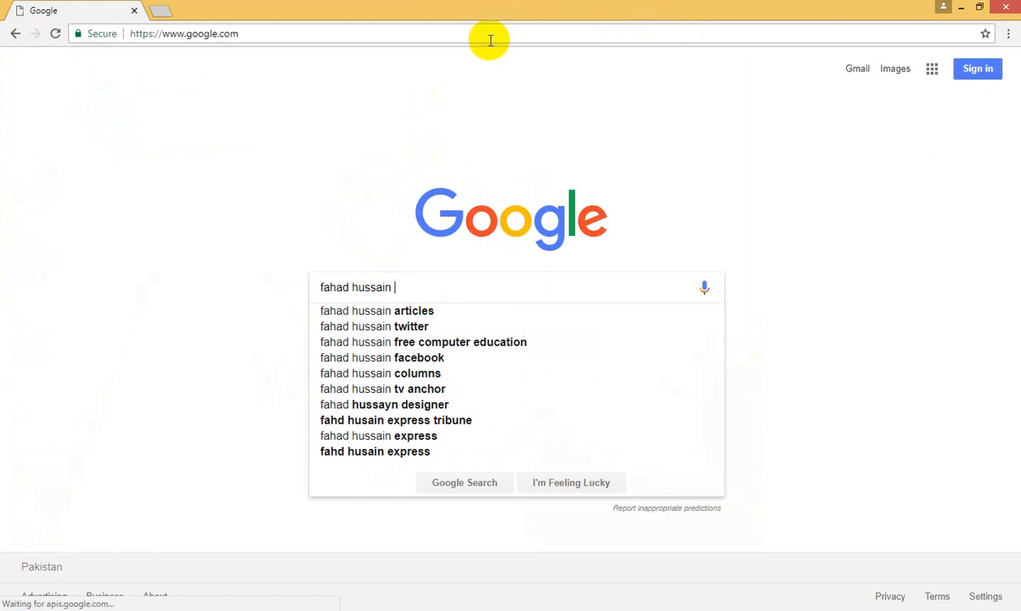
text(f)
key(Down)
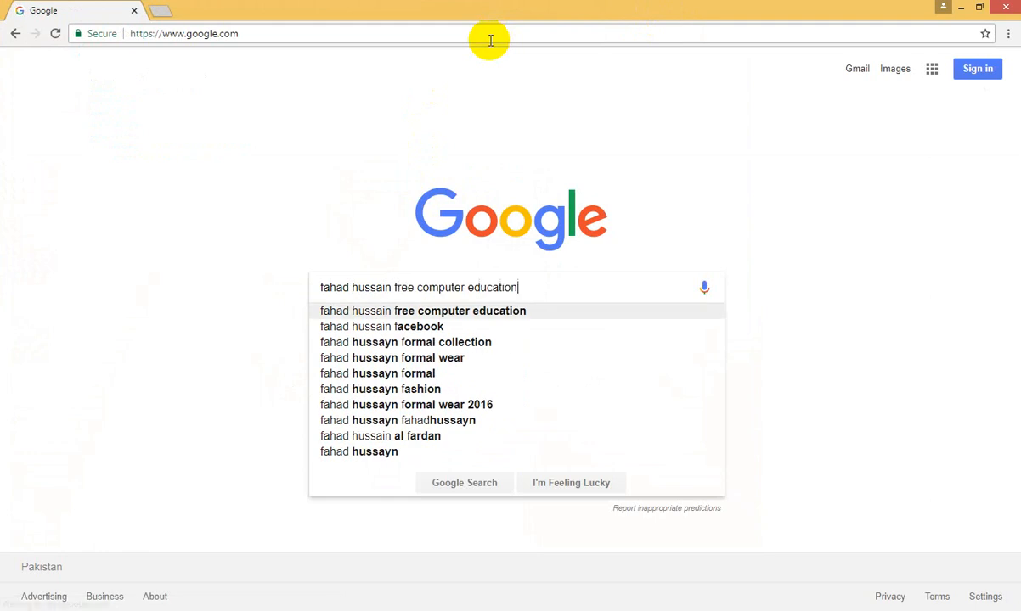
key(Return)
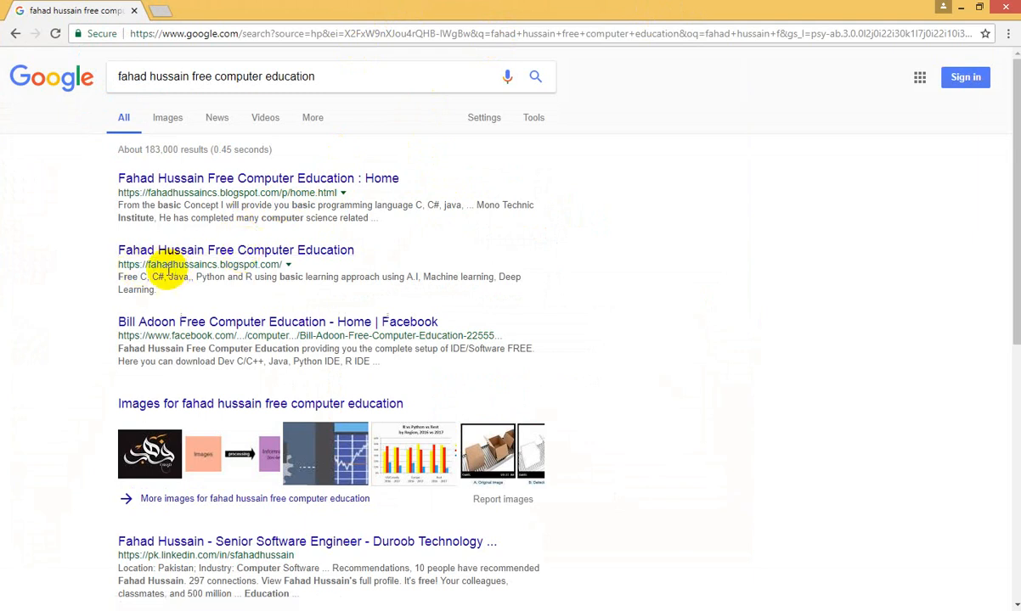
middle_click(230, 252)
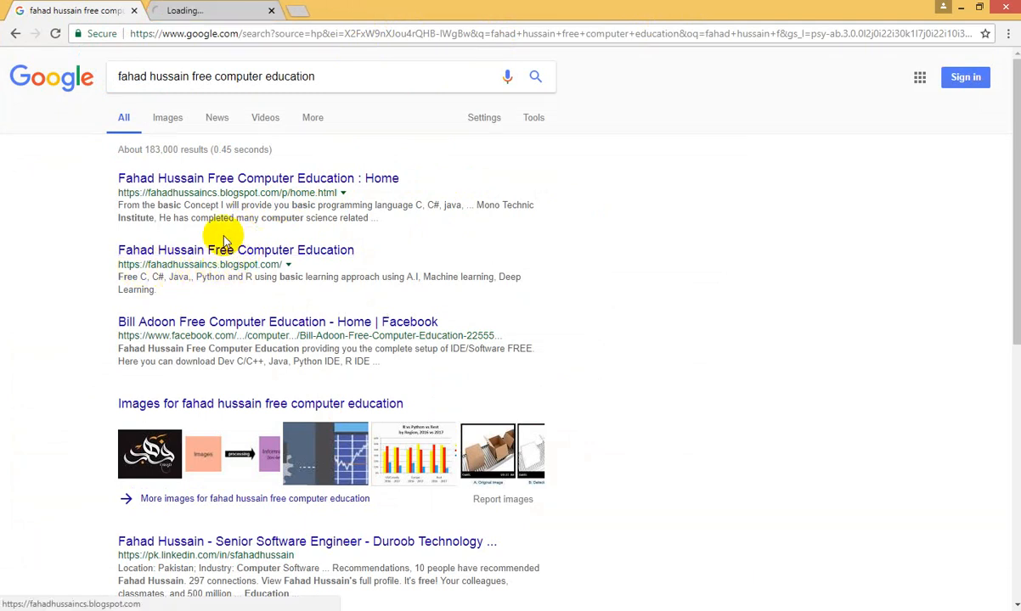
click(201, 12)
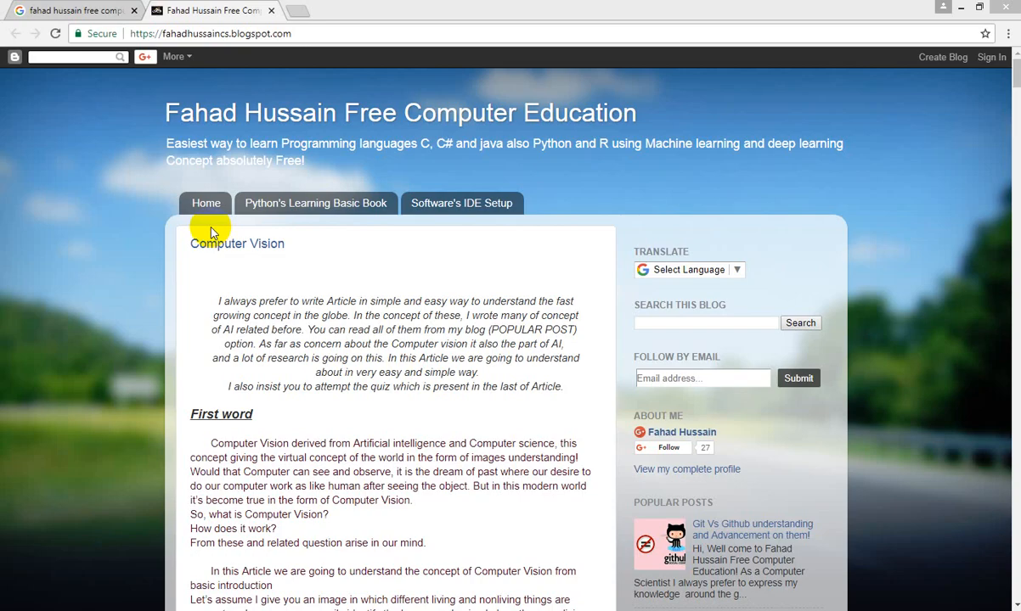
Open the blog's Software's IDE Setup page and look over its list of download links
click(441, 214)
scroll(373, 333, down, 1)
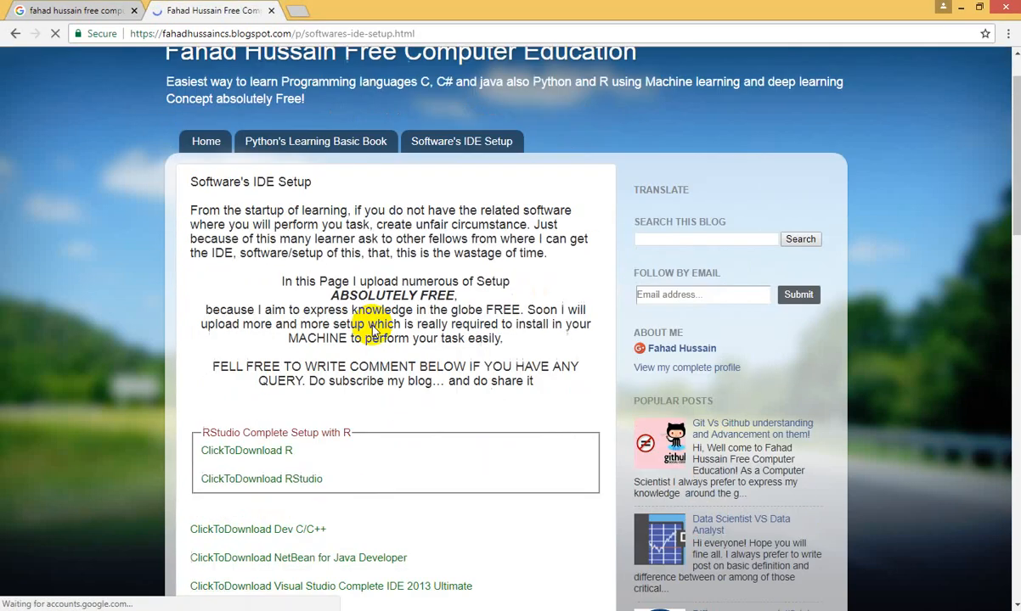
scroll(284, 353, down, 3)
scroll(267, 322, up, 2)
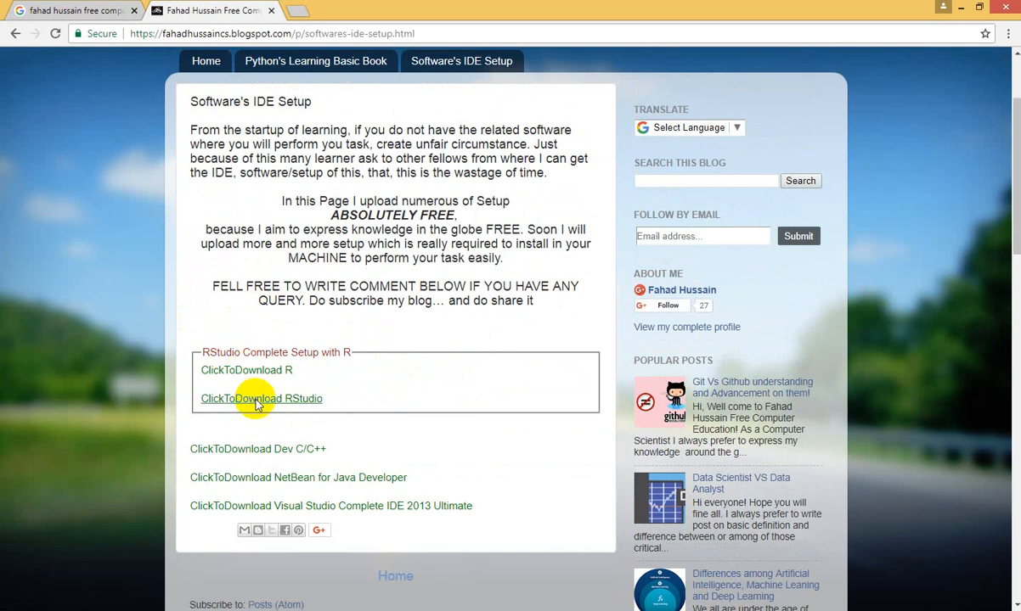
scroll(269, 408, up, 2)
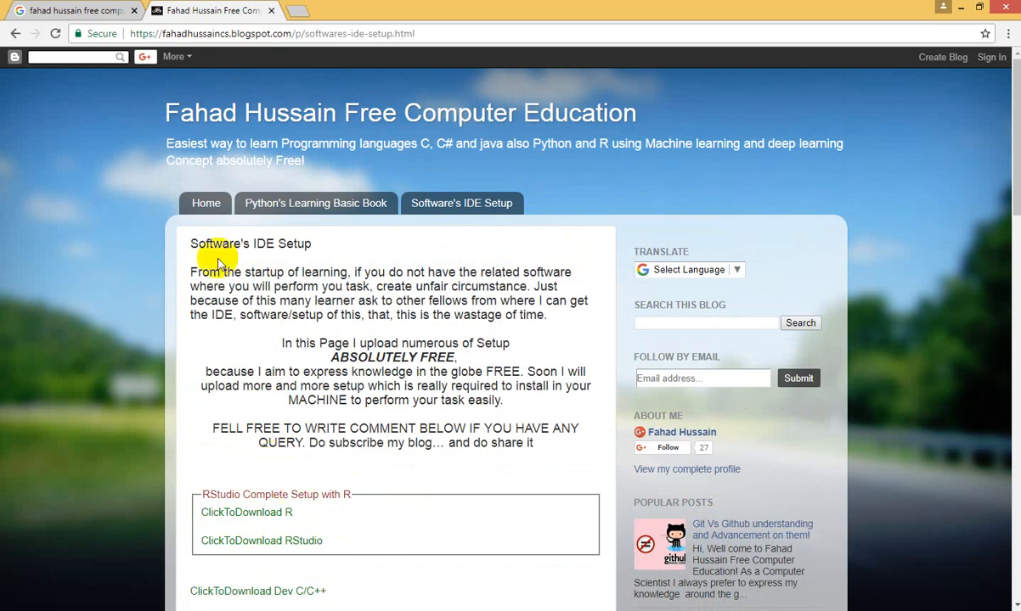
Minimize the browser, search Windows for "word" and launch Word 2013
click(958, 5)
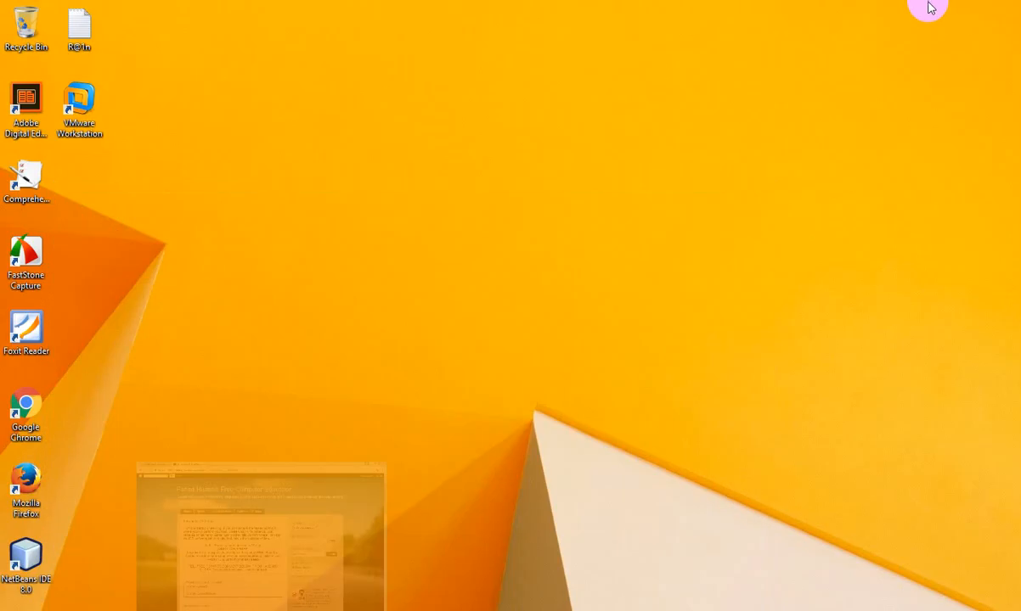
click(7, 607)
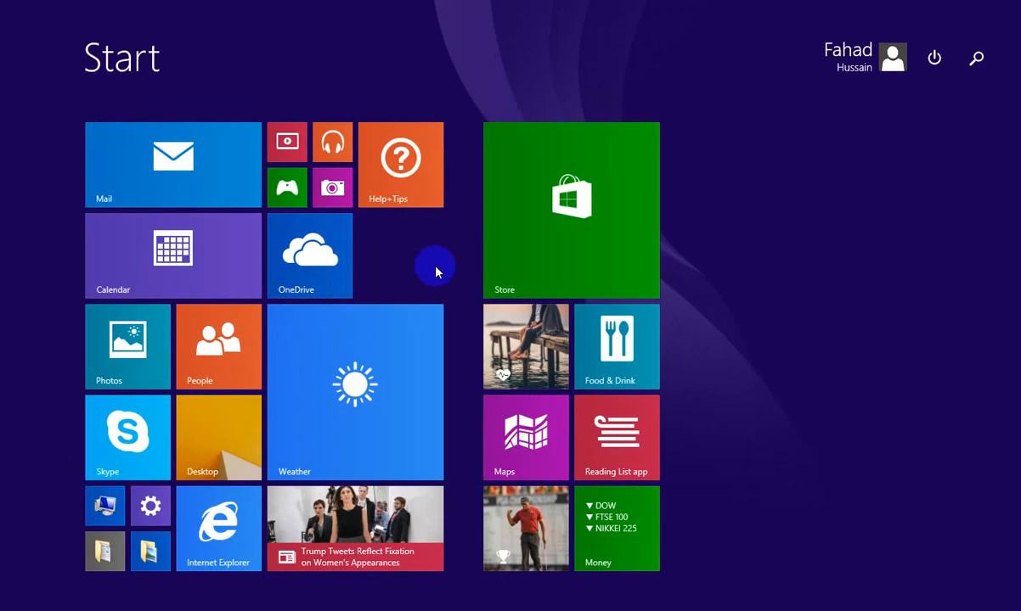
text(wordPad)
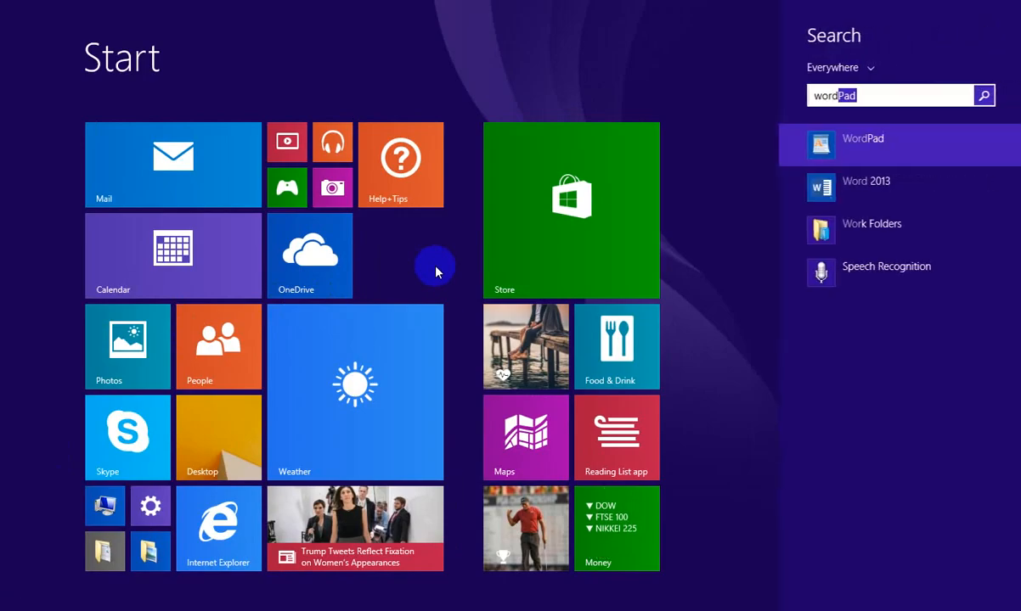
click(884, 182)
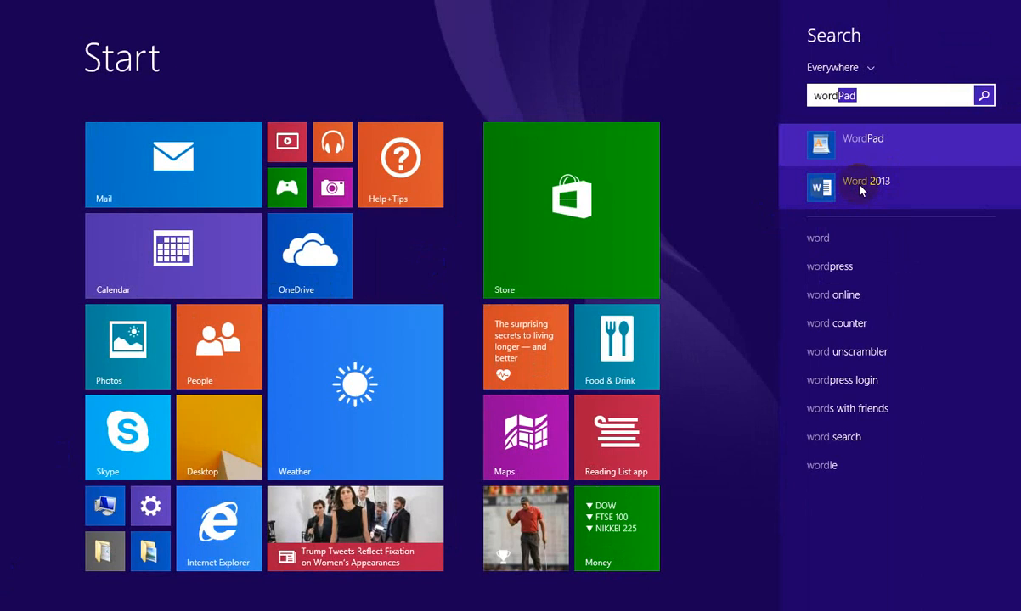
click(861, 188)
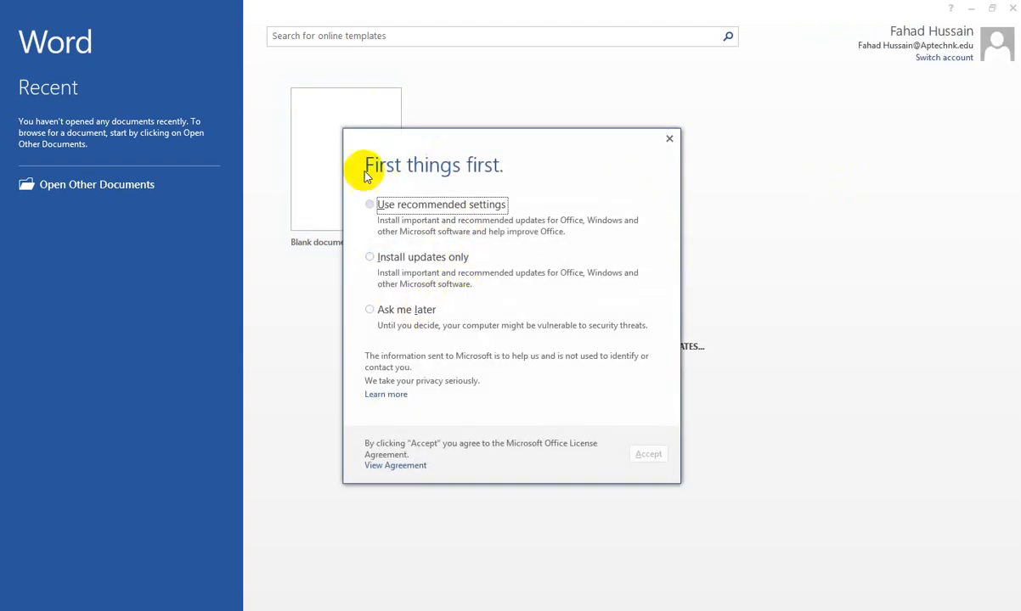
Answer Word's first-run prompt with Ask me later and create a blank document
click(380, 316)
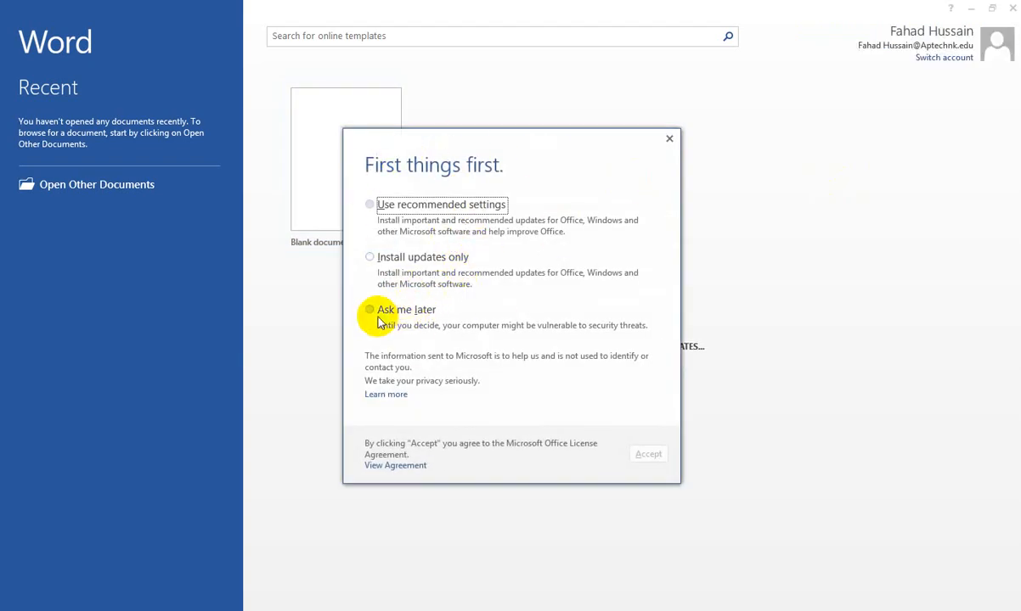
click(650, 456)
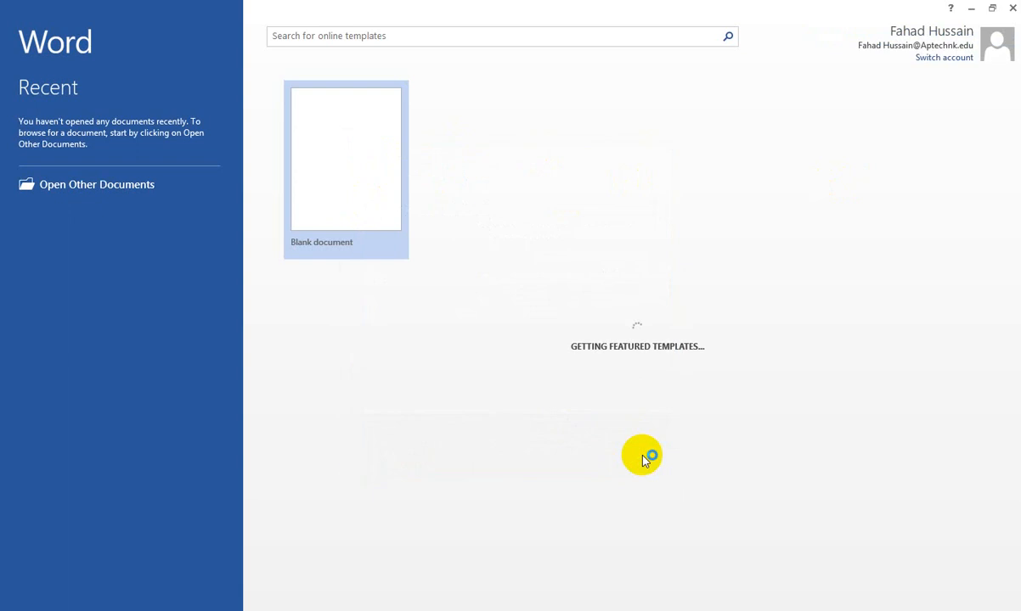
click(817, 140)
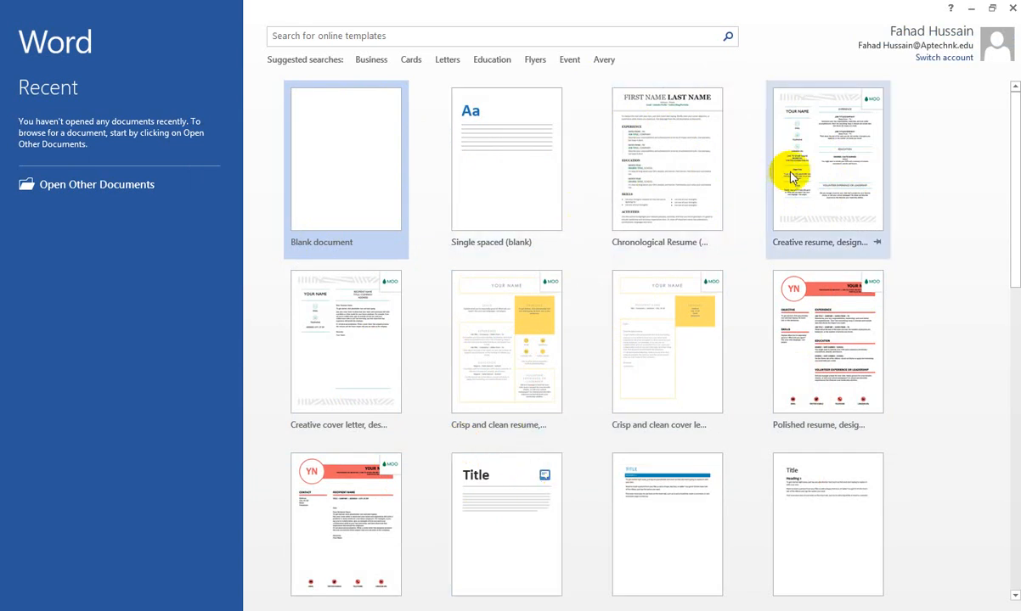
scroll(561, 354, down, 1)
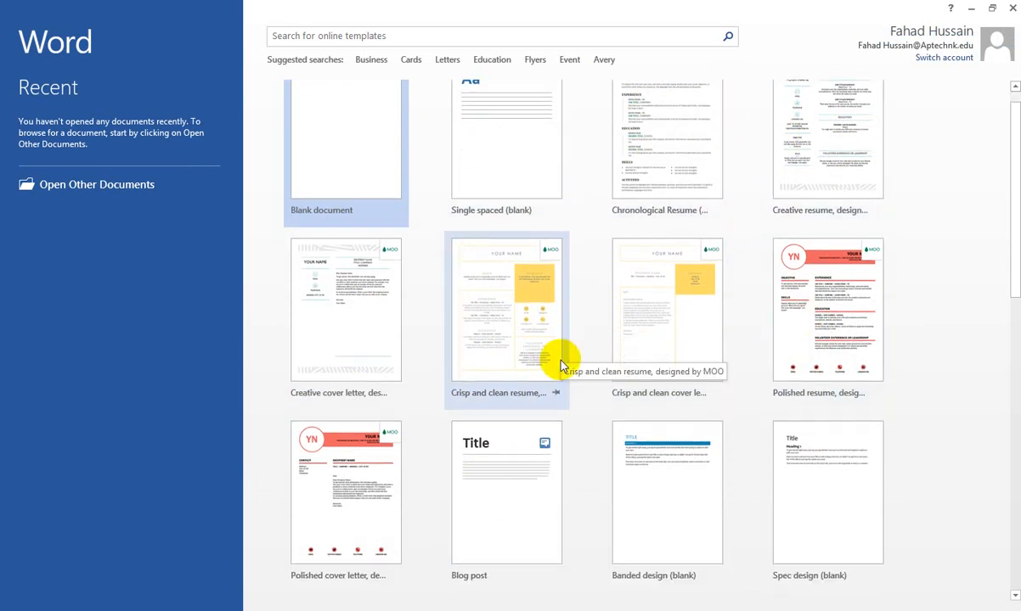
scroll(416, 229, up, 1)
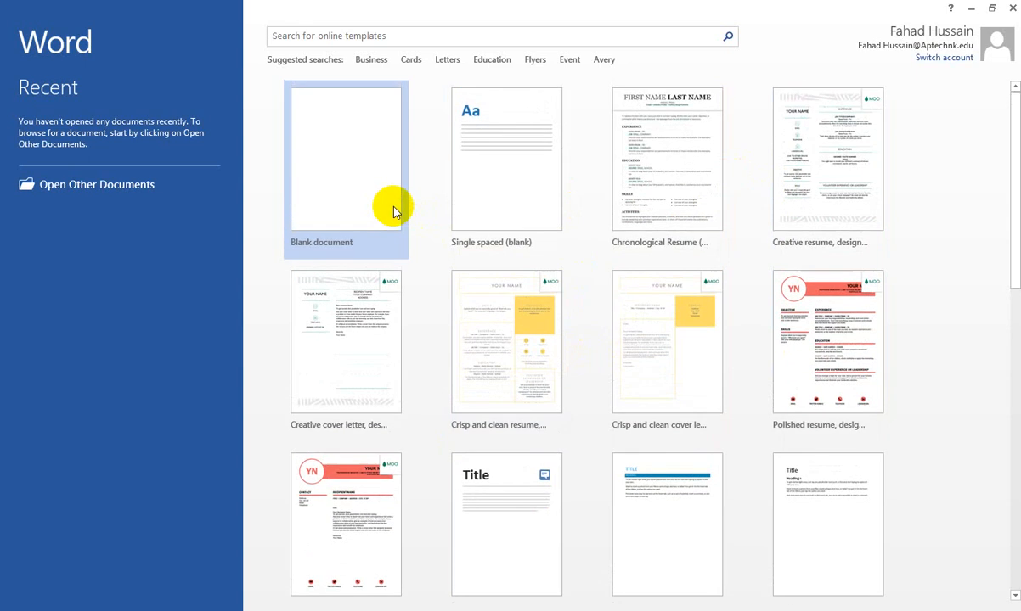
click(338, 188)
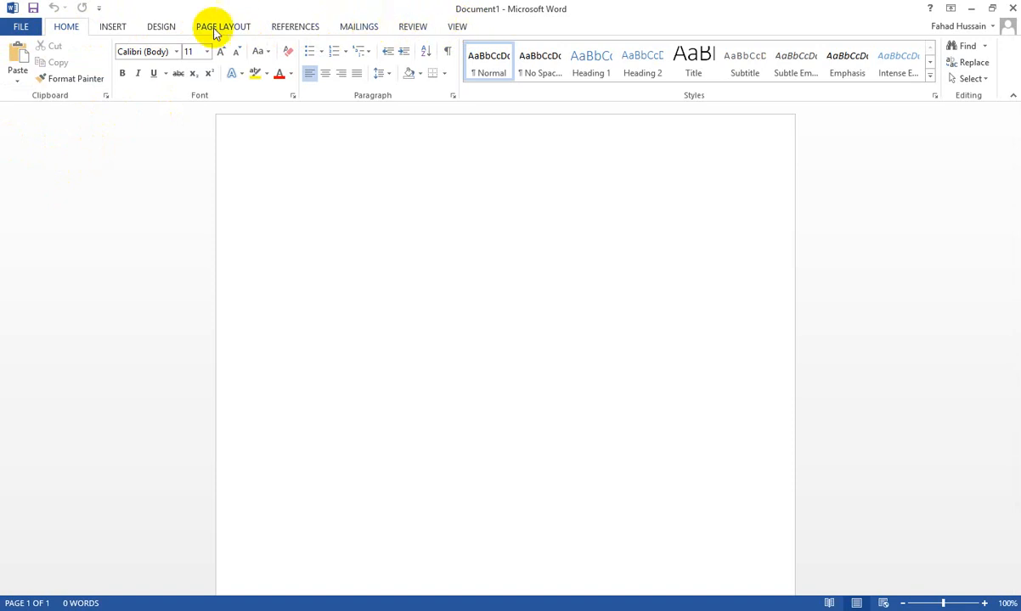
Look through Word's ribbon command sets from Insert and Design through View, and return to the Home commands
click(110, 29)
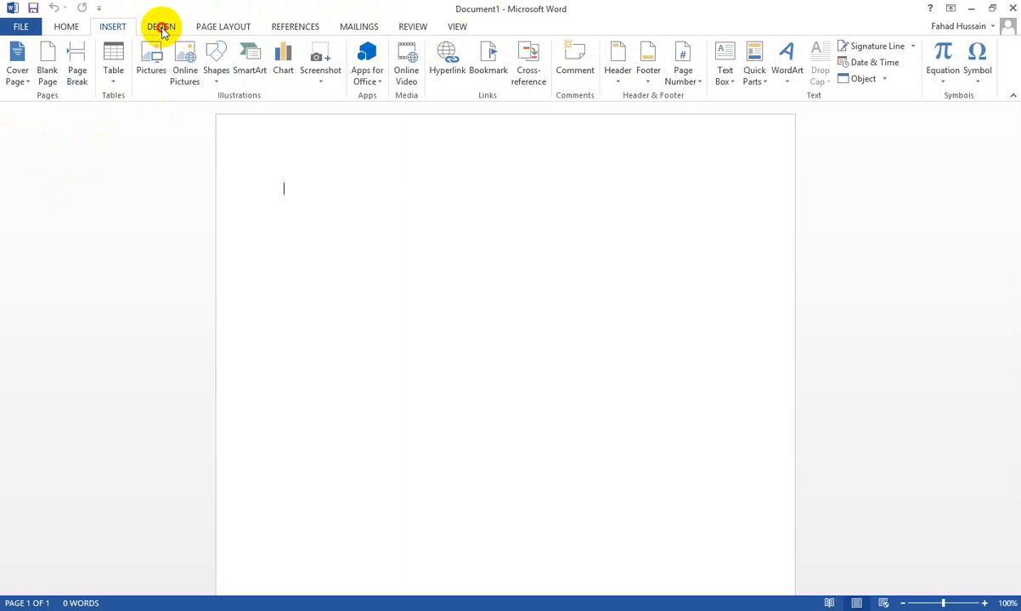
click(165, 27)
click(213, 27)
click(285, 26)
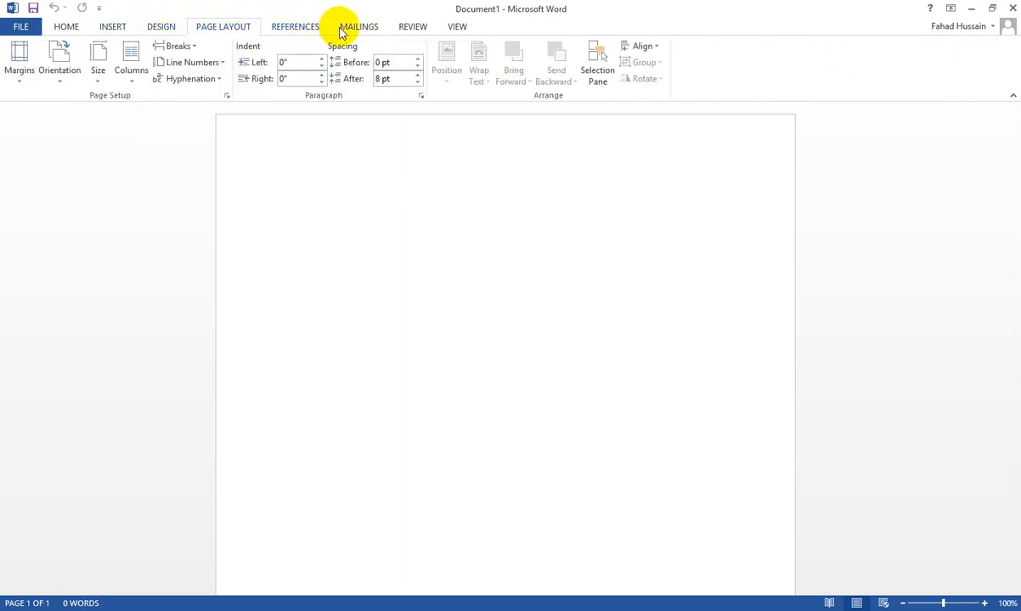
click(357, 28)
click(407, 27)
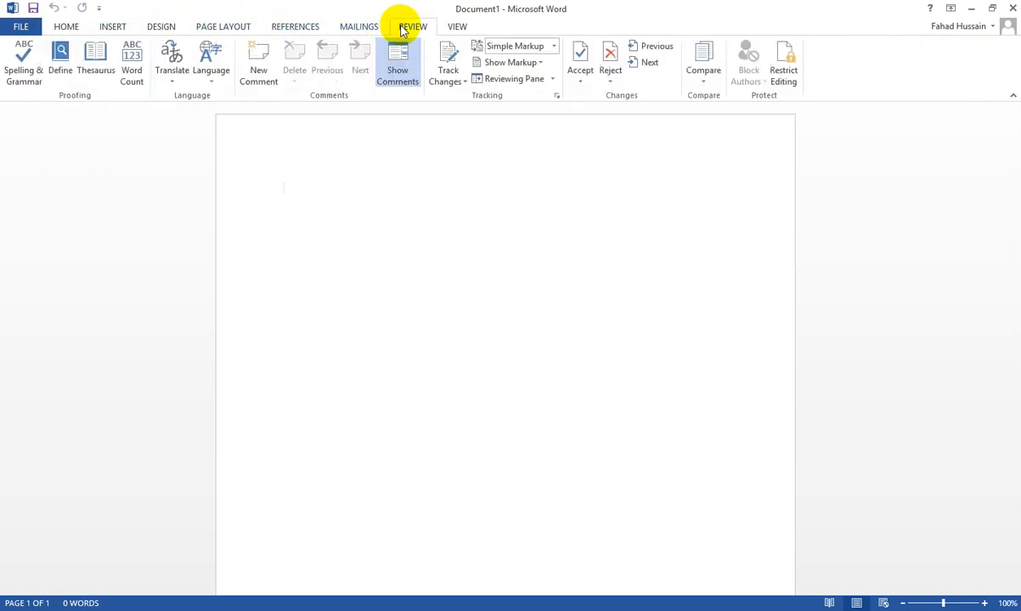
click(457, 25)
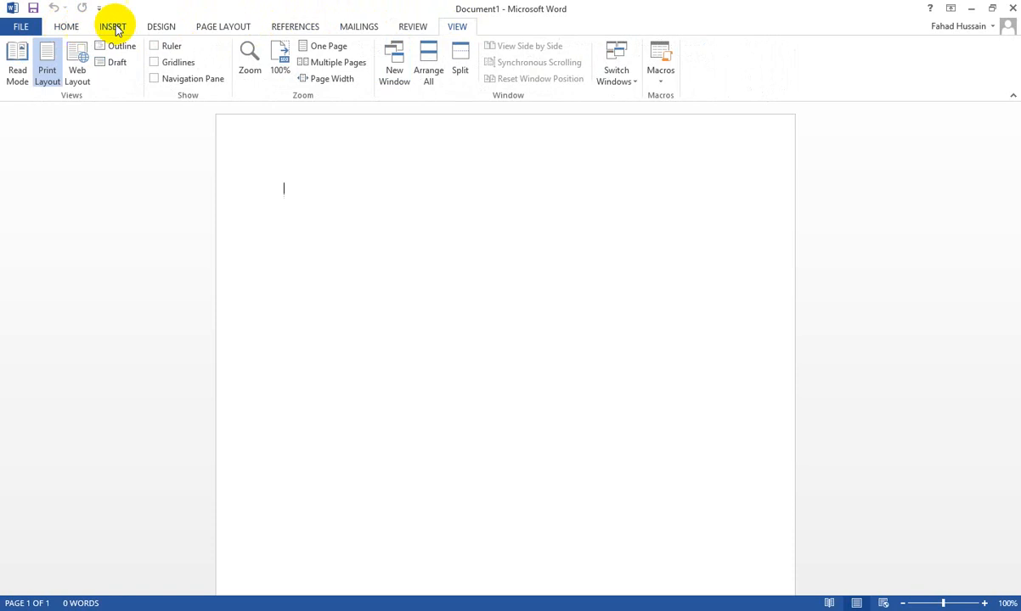
click(64, 31)
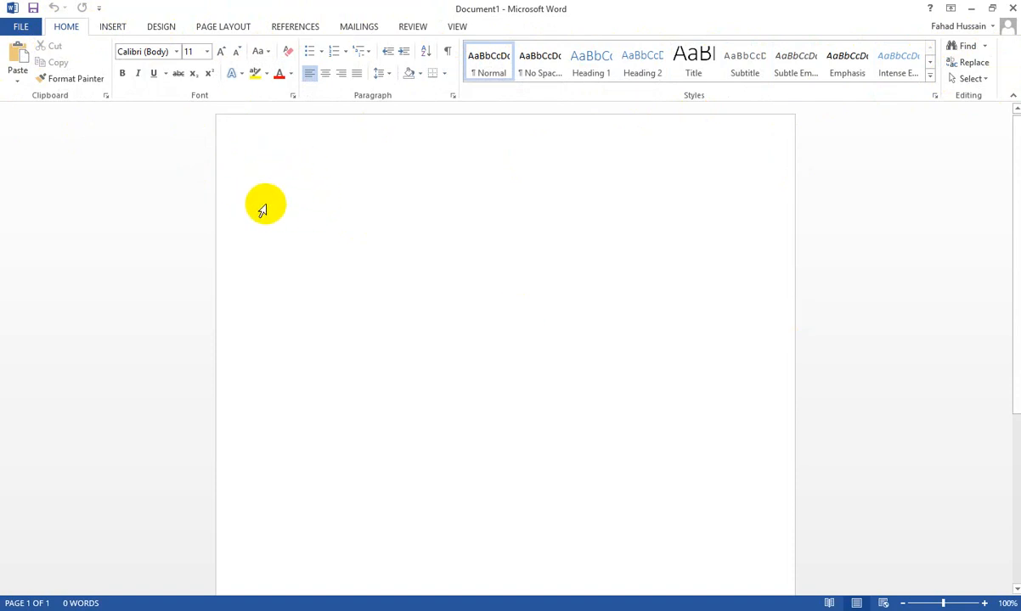
Enter the author's full name on the first line of the blank document
double_click(320, 191)
text(Faha)
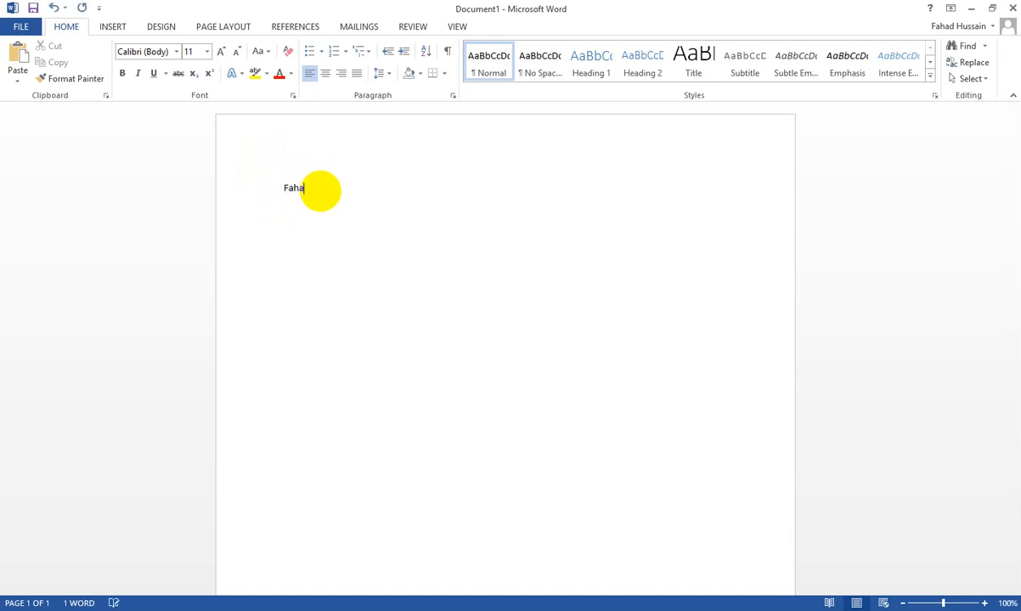
text(d Hussain)
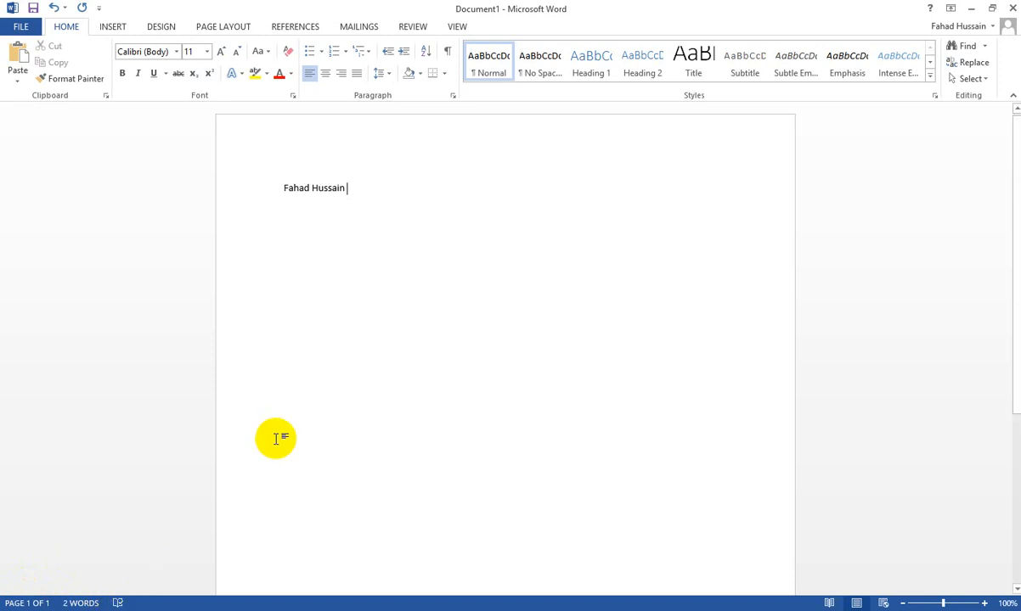
Try the spelling check on the added test words "asdf asdfasdfasdf" after the name, and delete those words
text(ascf asdfasdfasdf)
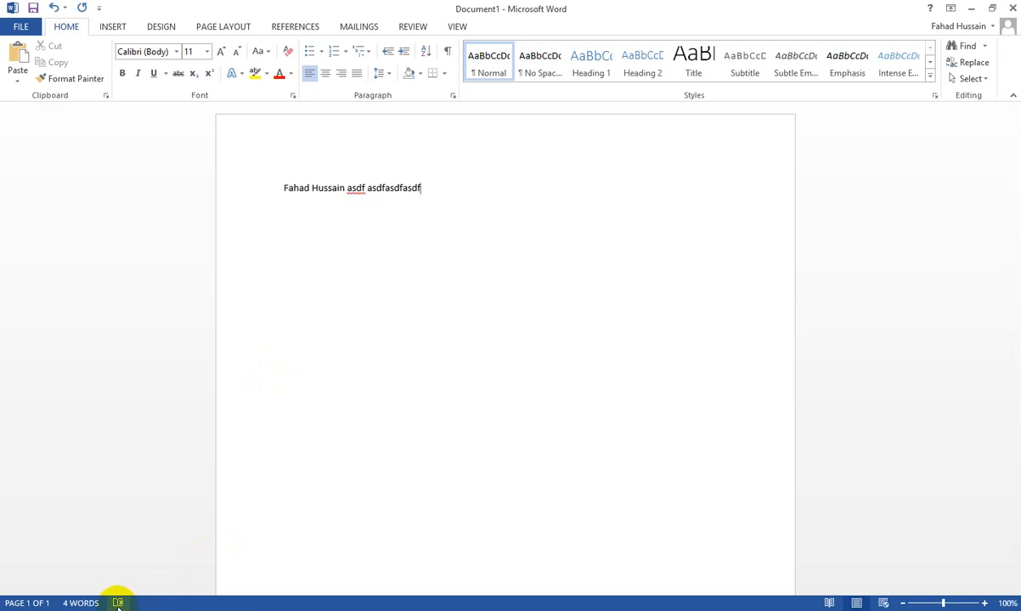
click(118, 603)
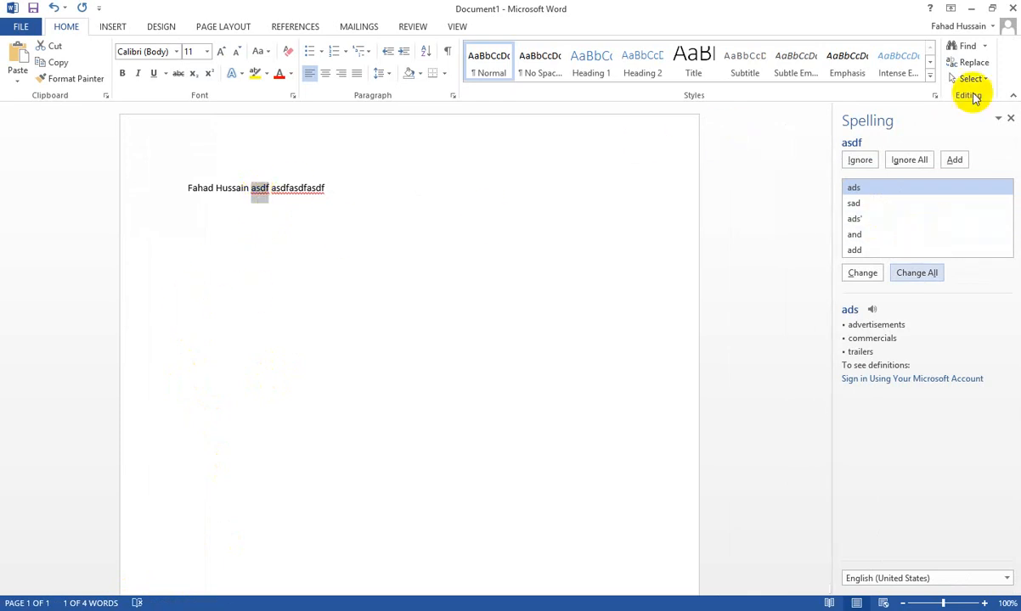
click(1011, 120)
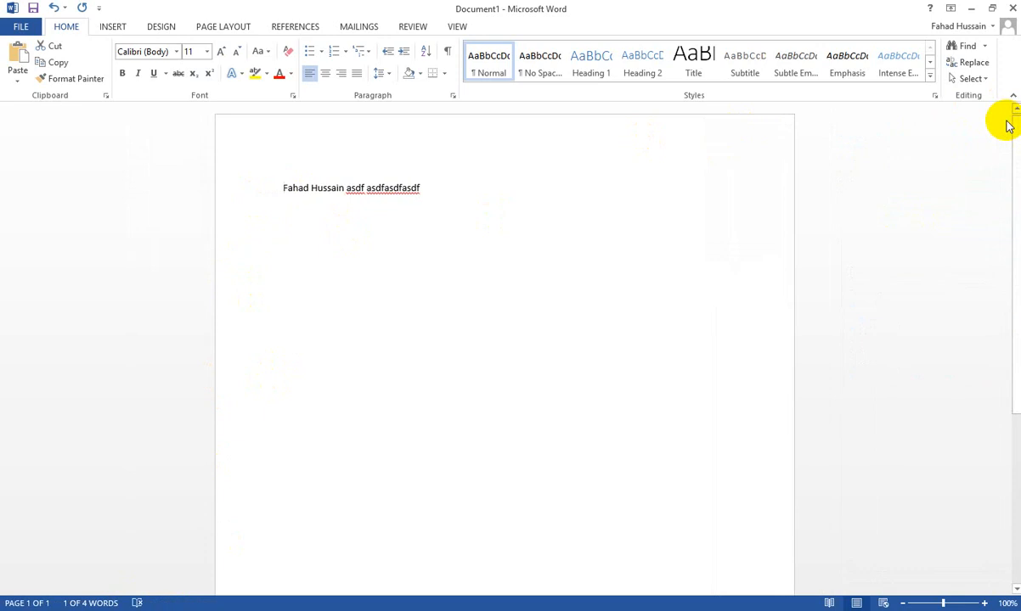
drag(449, 180, 350, 195)
key(BackSpace)
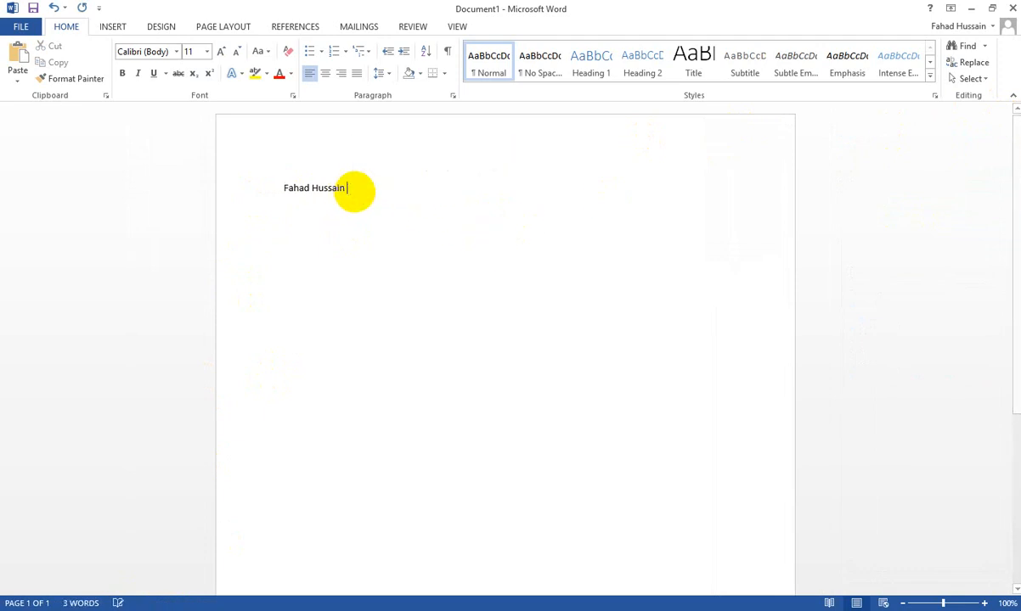
View the document in Read Mode, Print Layout and Web Layout, and return to Print Layout
click(829, 603)
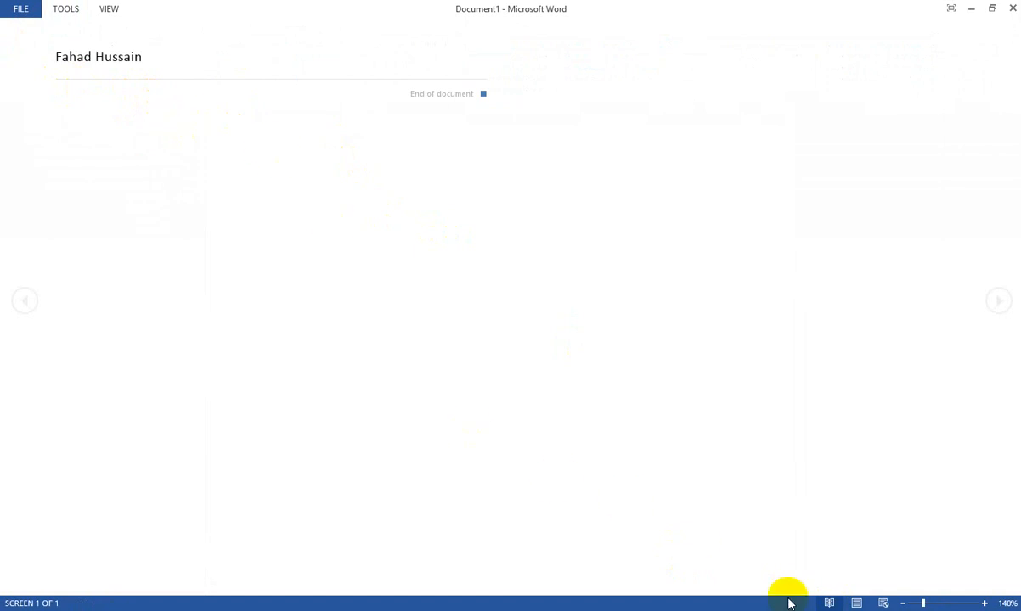
click(856, 603)
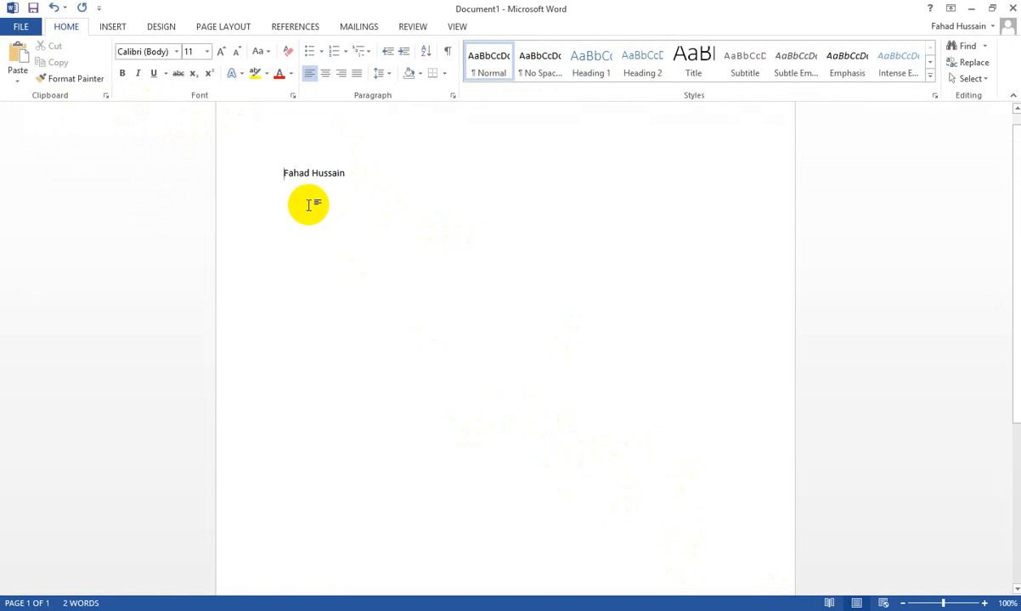
click(881, 603)
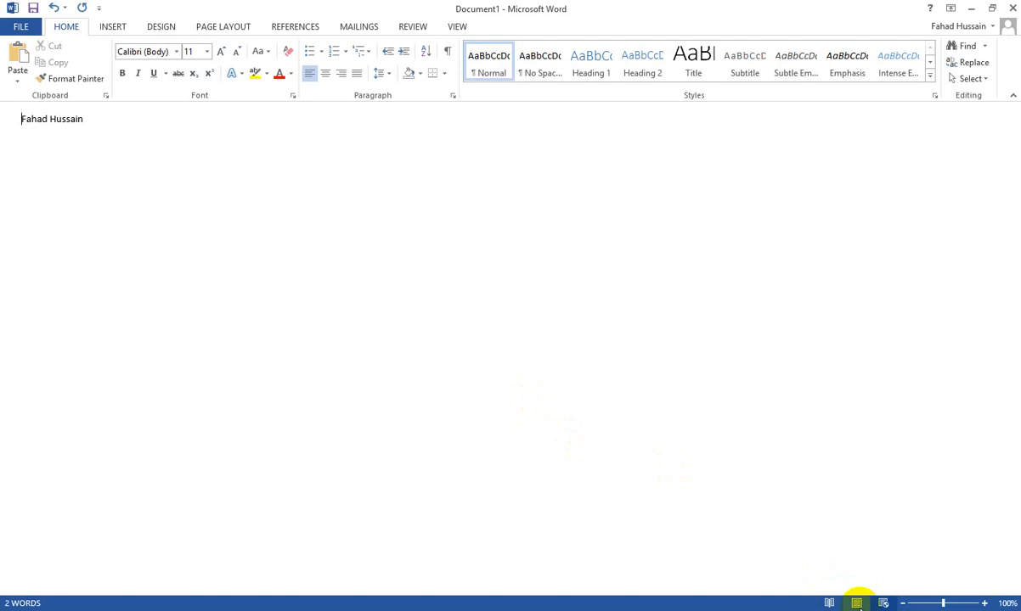
click(856, 603)
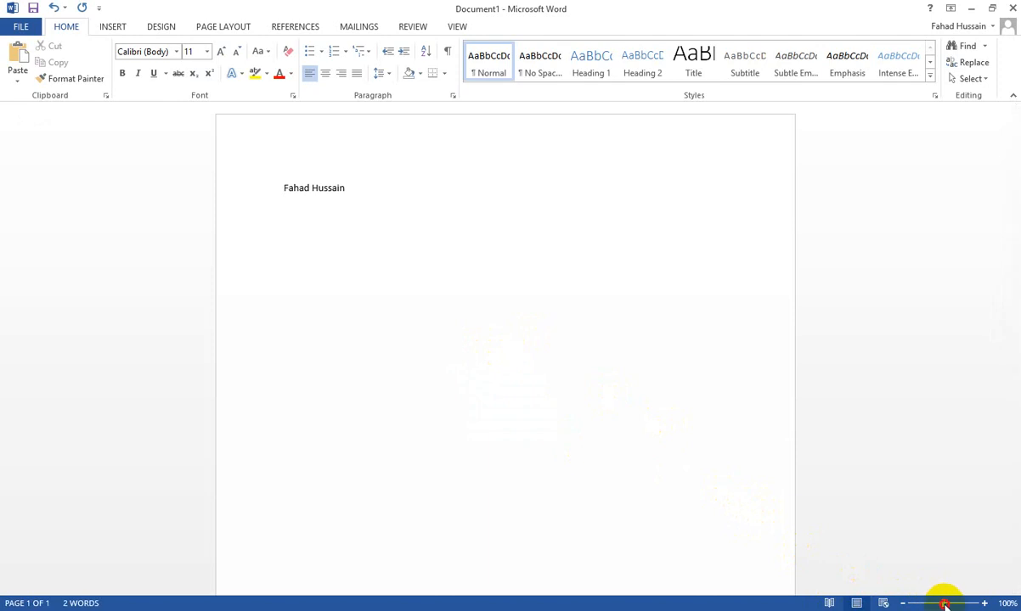
Zoom the document to 500% to inspect the name on the first line, and restore the zoom to 100%
drag(944, 603, 983, 605)
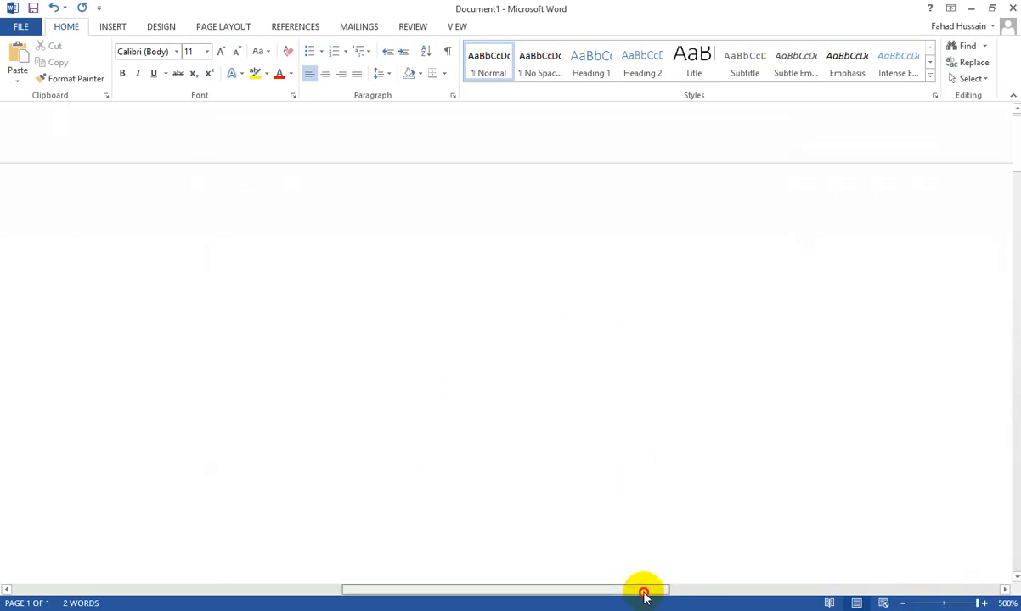
drag(644, 591, 411, 585)
scroll(410, 576, down, 5)
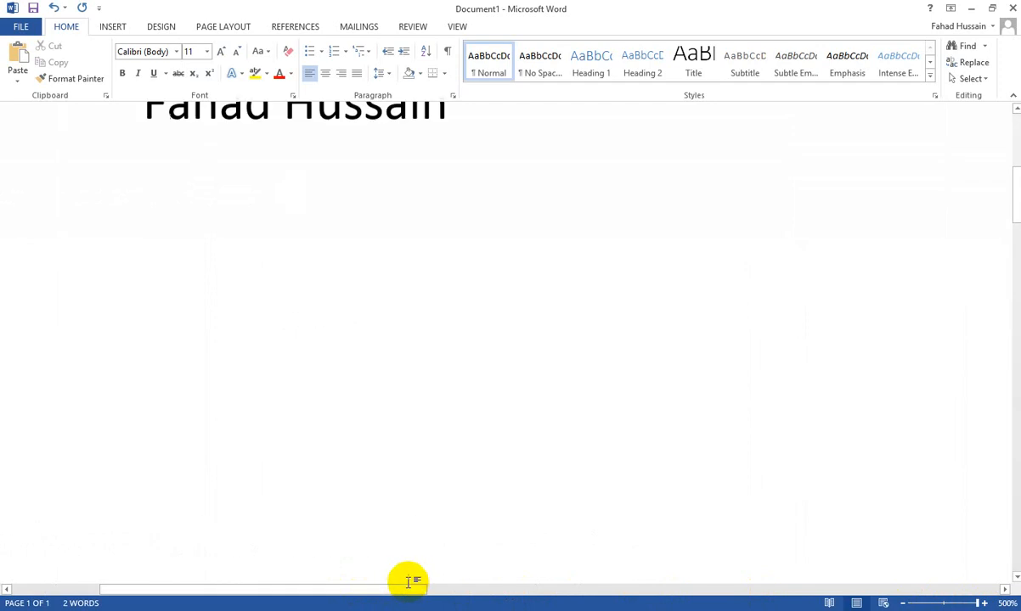
scroll(410, 576, up, 1)
click(146, 113)
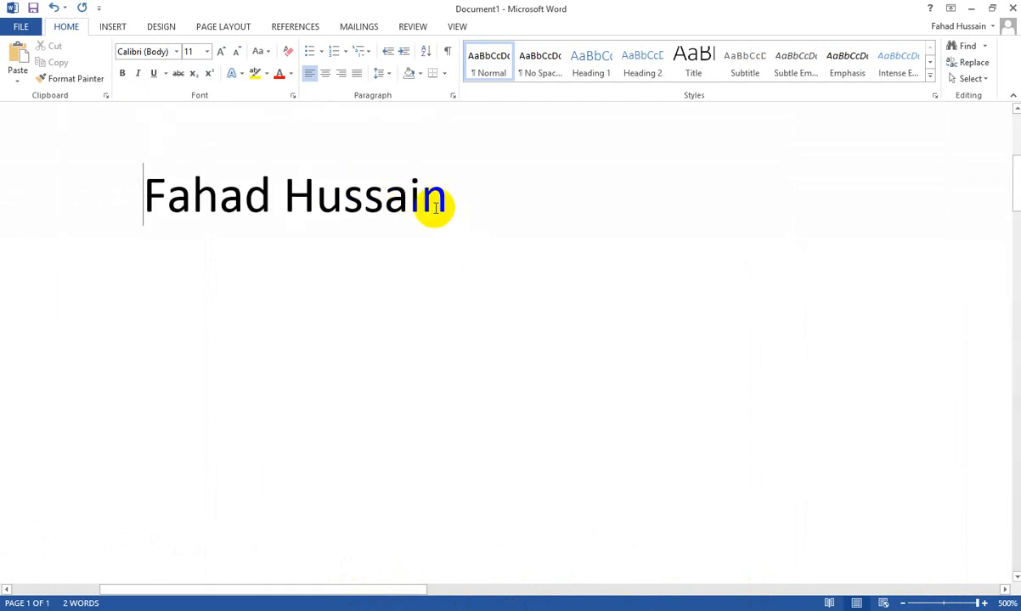
drag(443, 202, 155, 204)
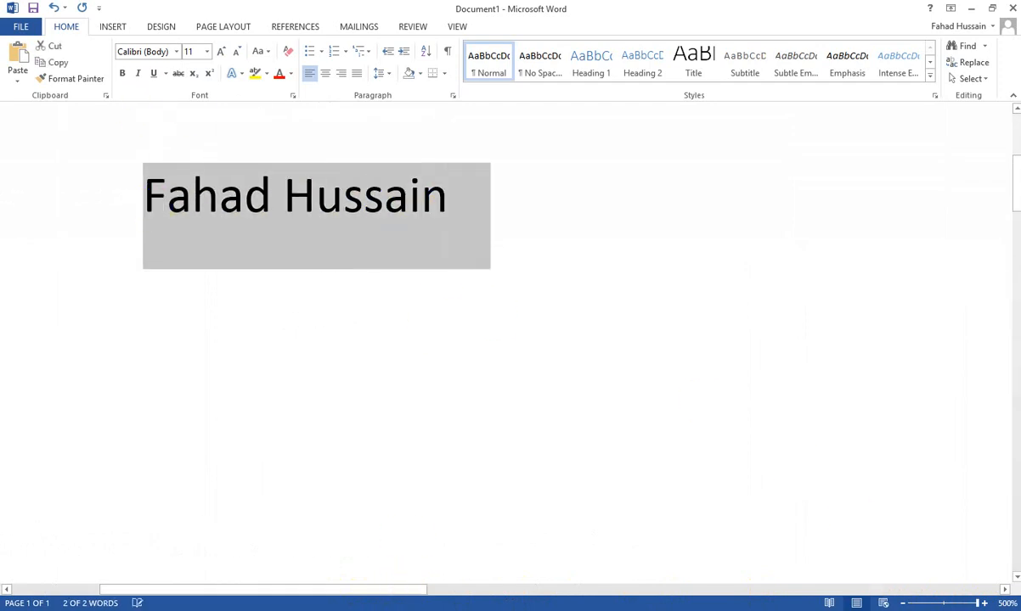
drag(979, 605, 946, 606)
scroll(540, 481, up, 2)
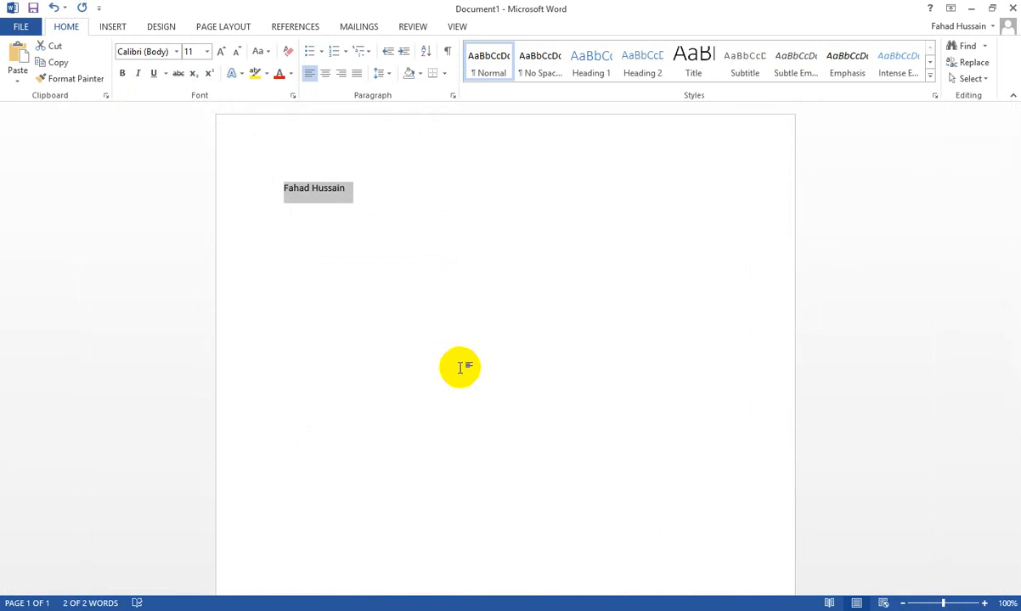
click(460, 366)
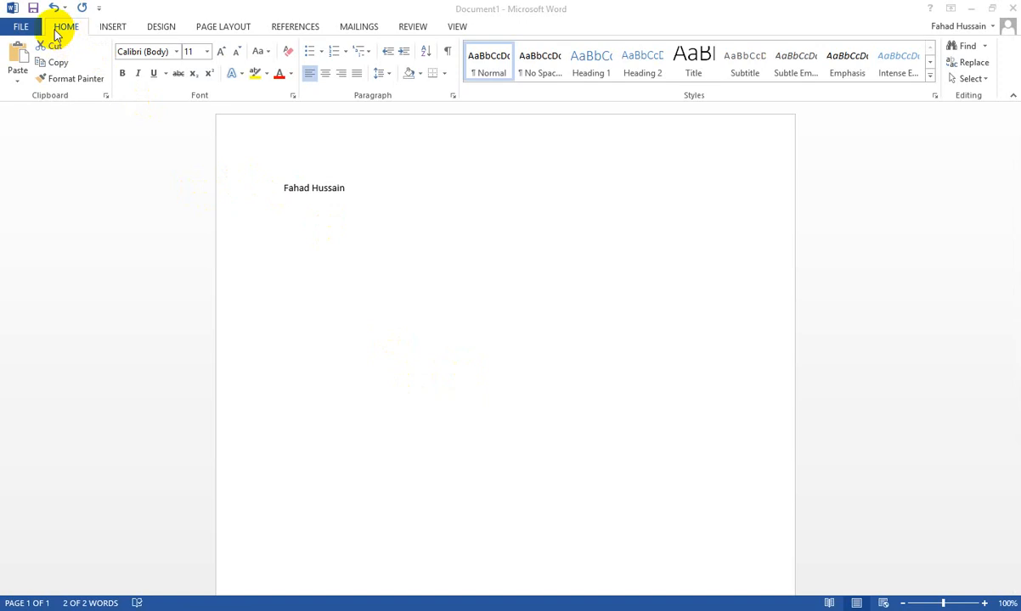
View the document's Info page in the backstage view and return to the Home commands
click(17, 31)
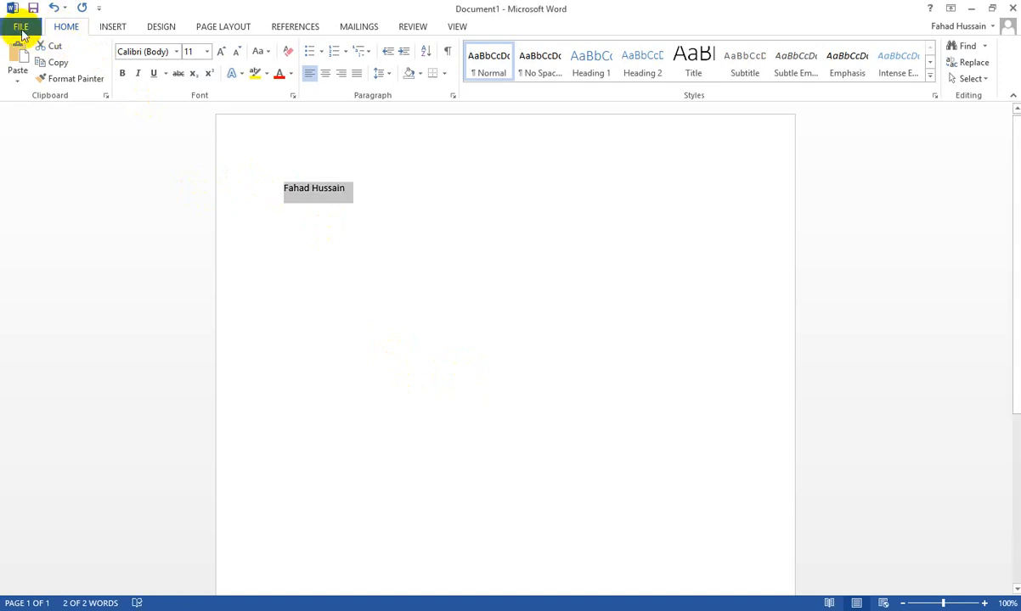
click(18, 28)
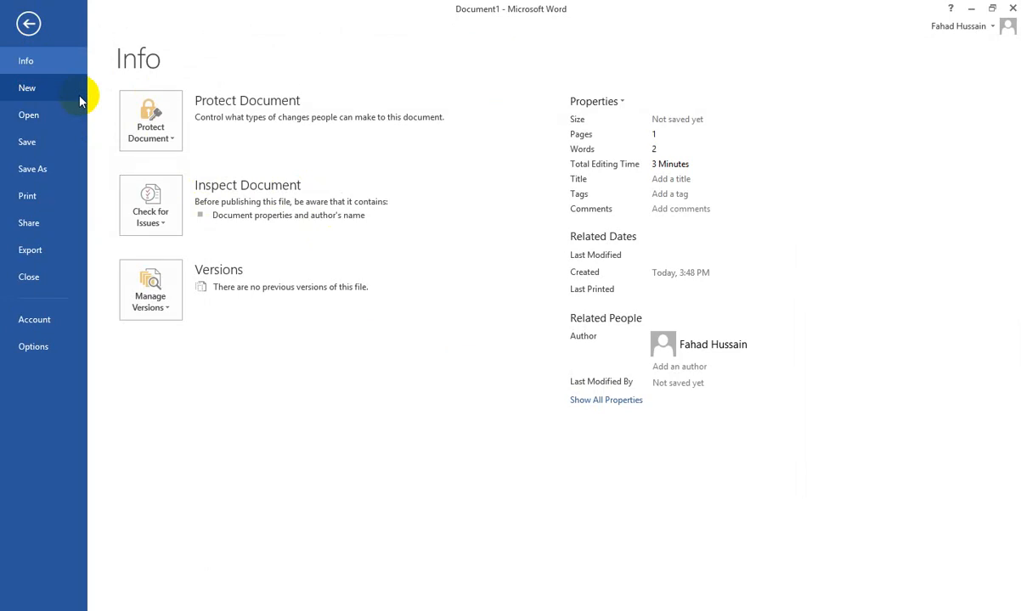
key(Escape)
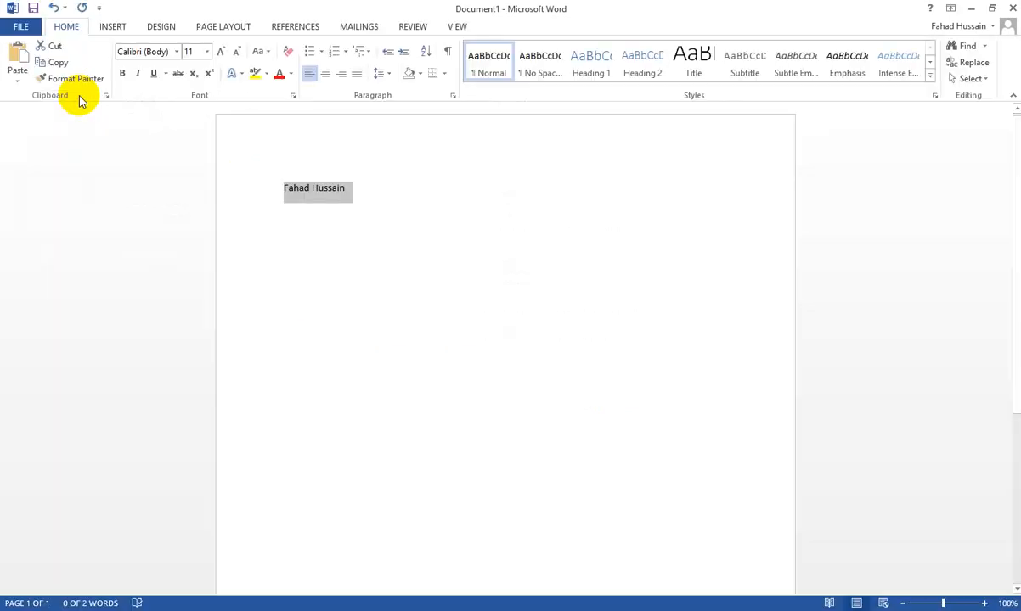
click(67, 29)
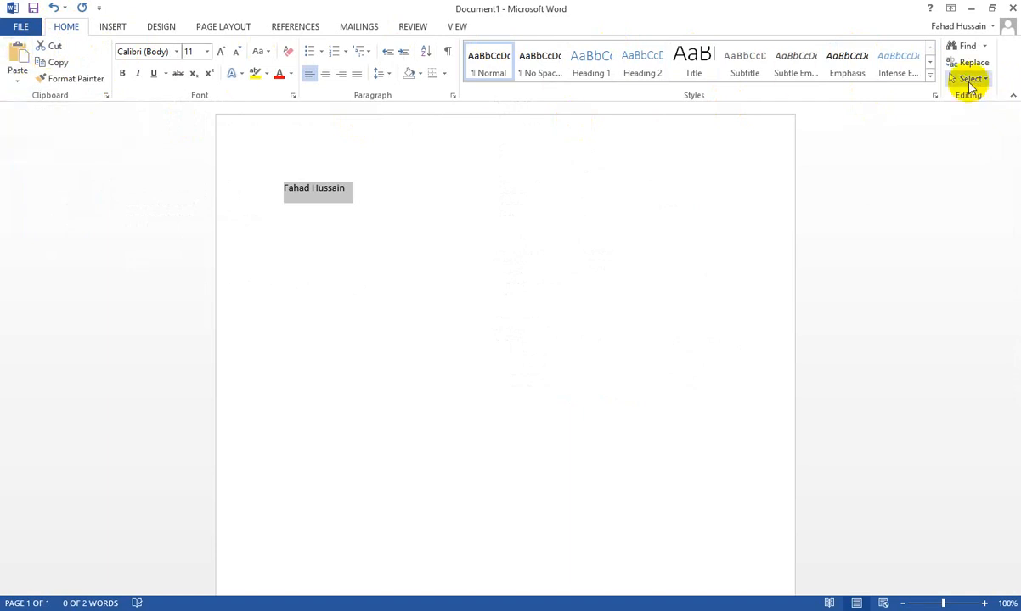
Try selecting the full name on the first line, and clear the selection
click(361, 228)
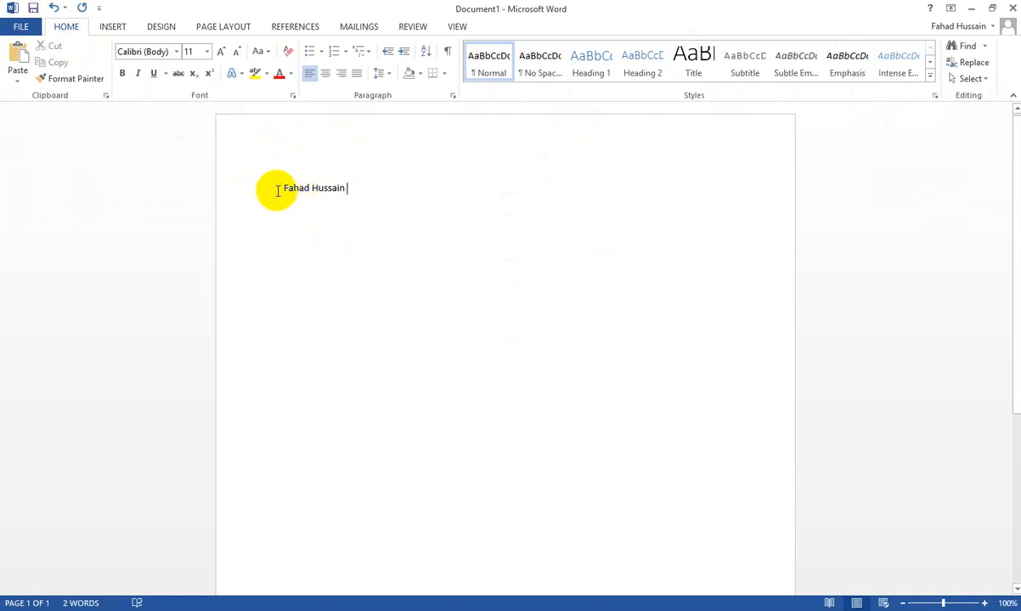
drag(283, 188, 342, 189)
click(332, 212)
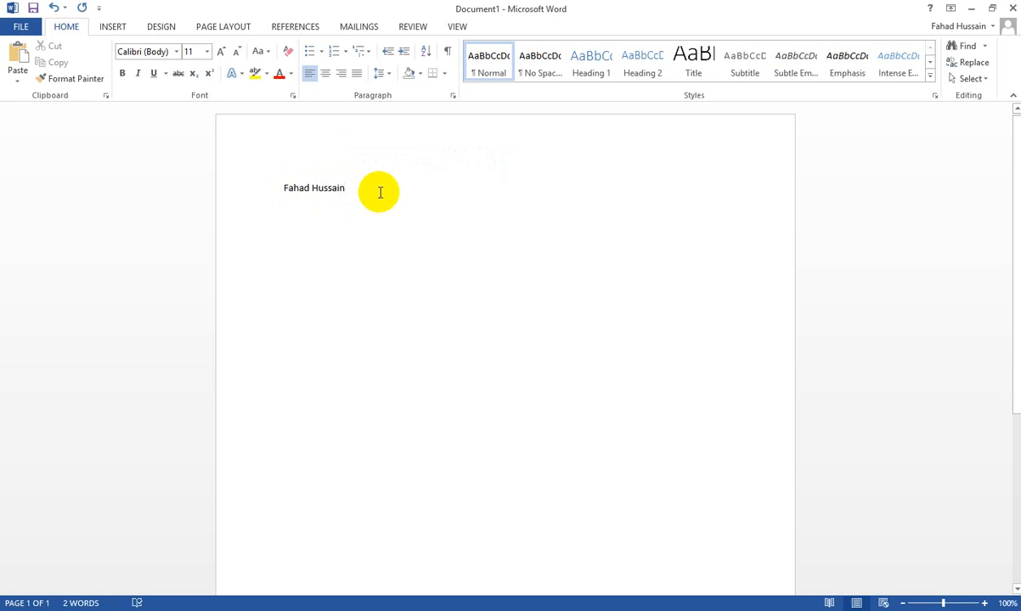
Try extending a selection backward character by character from the end of the name, shrink it again, and clear it
key(shift+Left)
key(shift+Left)
key(shift+Left)
key(shift+Left)
key(shift+Left)
key(shift+Left)
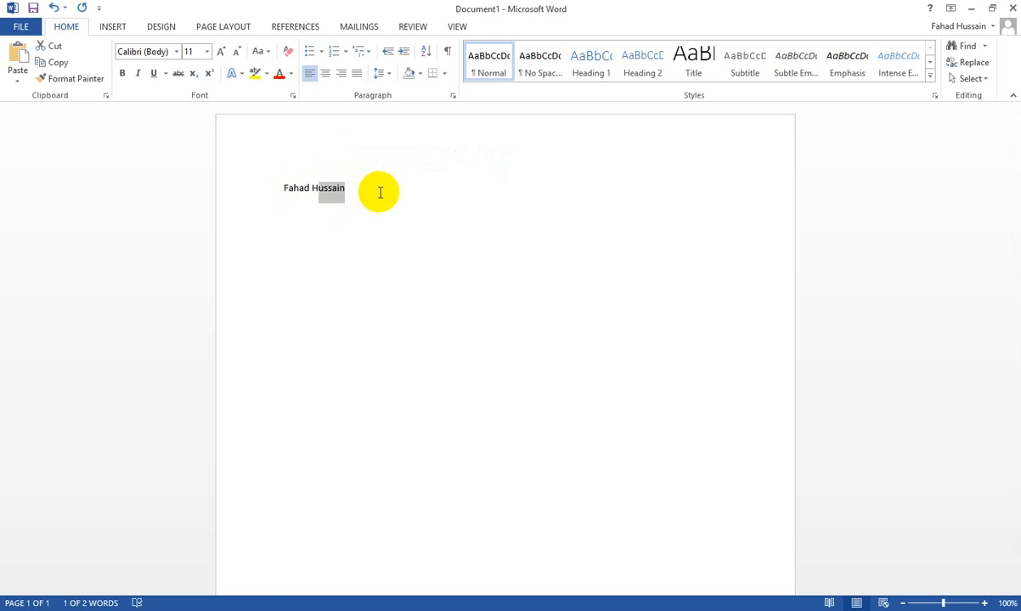
key(shift+Left)
key(shift+Left)
key(shift+Left)
key(shift+Left)
key(shift+Left)
key(shift+Left)
key(shift+Right)
key(shift+Right)
key(shift+Right)
key(shift+Right)
key(shift+Right)
key(shift+Right)
click(338, 234)
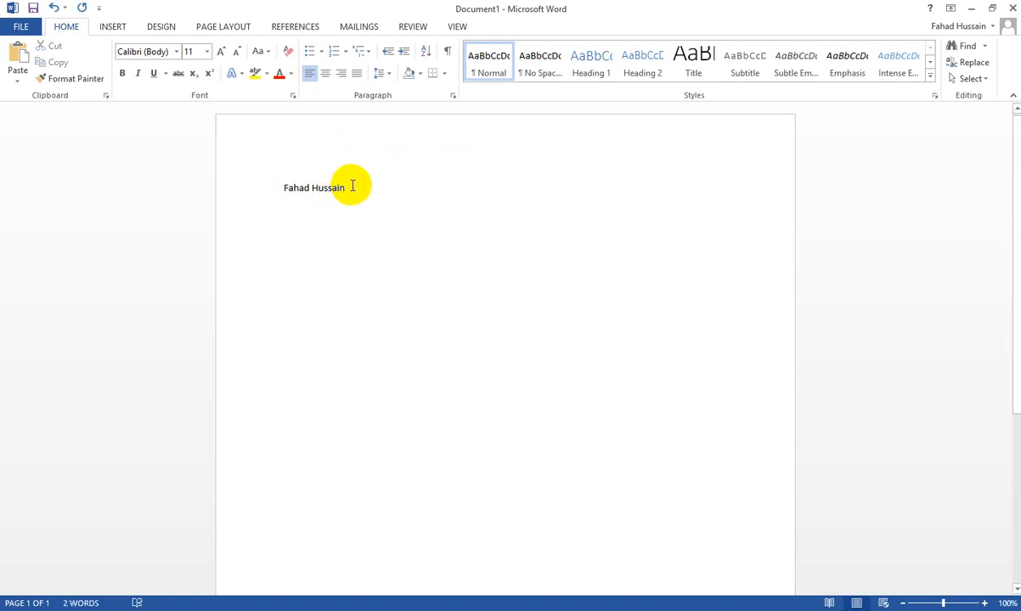
Copy the surname from the first line
click(348, 190)
drag(346, 189, 312, 192)
click(343, 193)
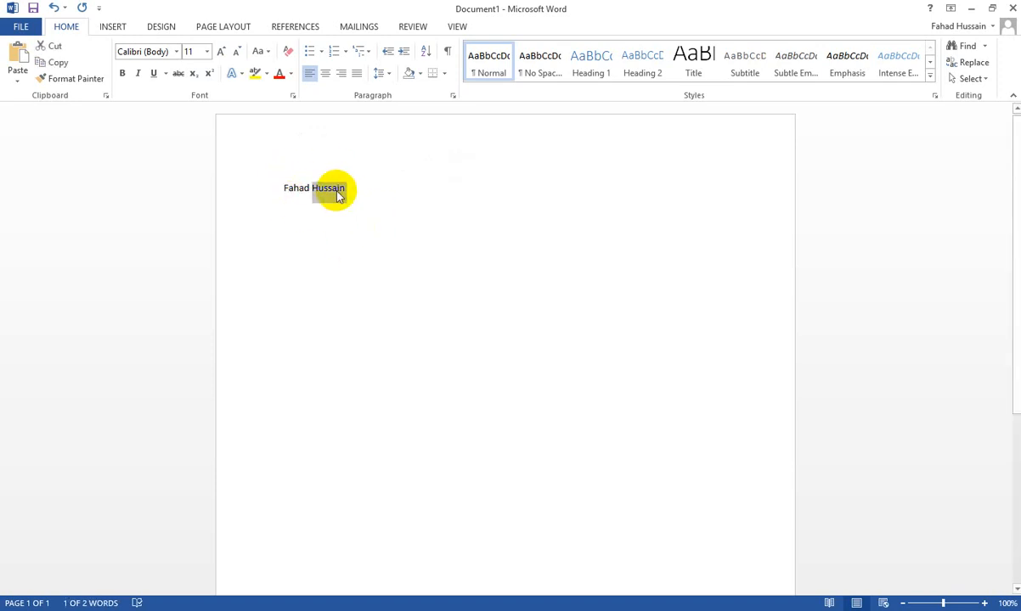
click(55, 70)
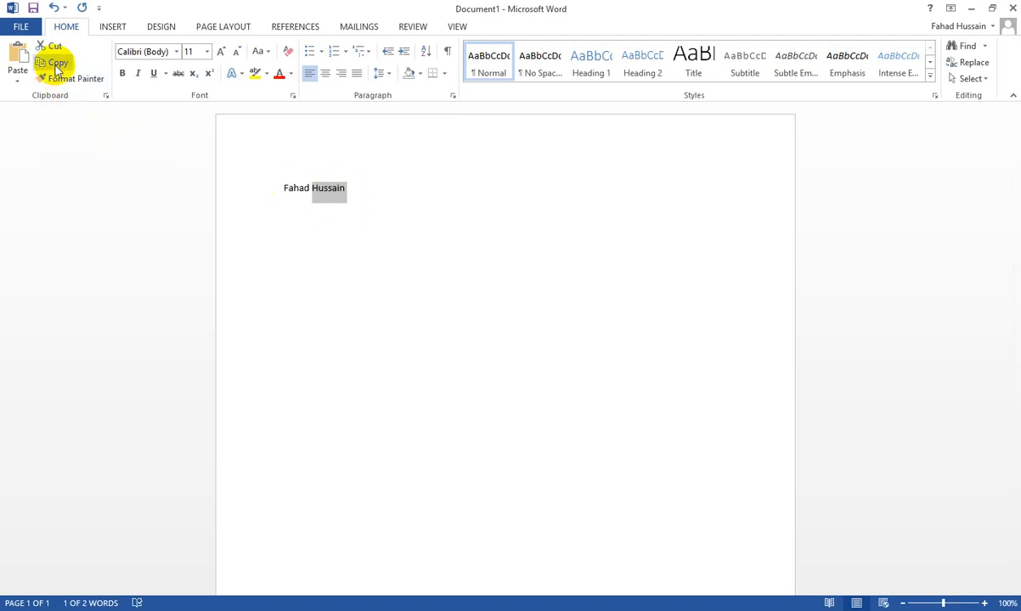
Paste the copied surname three times, on separate lines below the full name
click(356, 189)
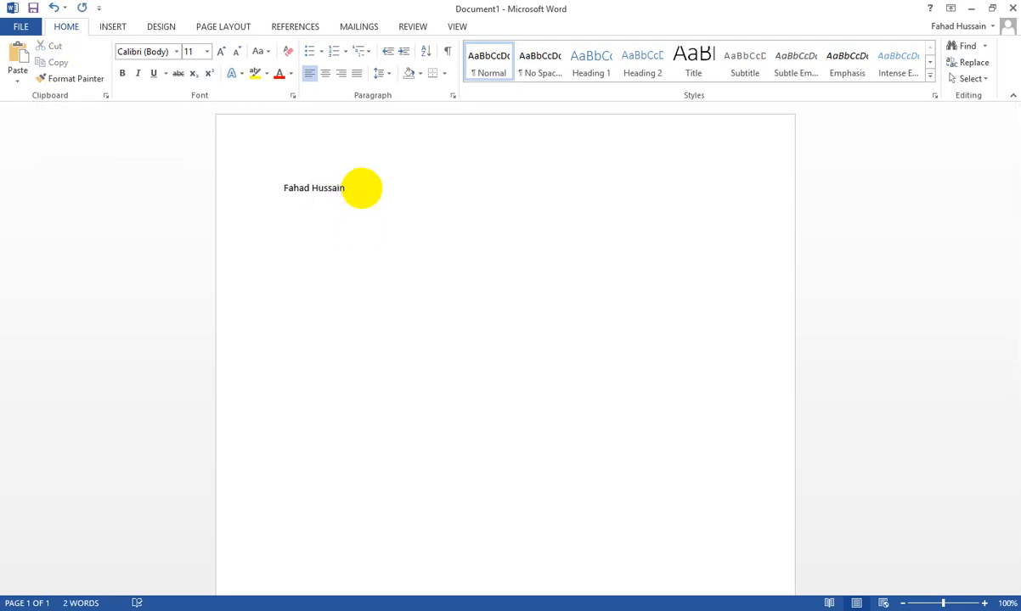
key(ctrl+v)
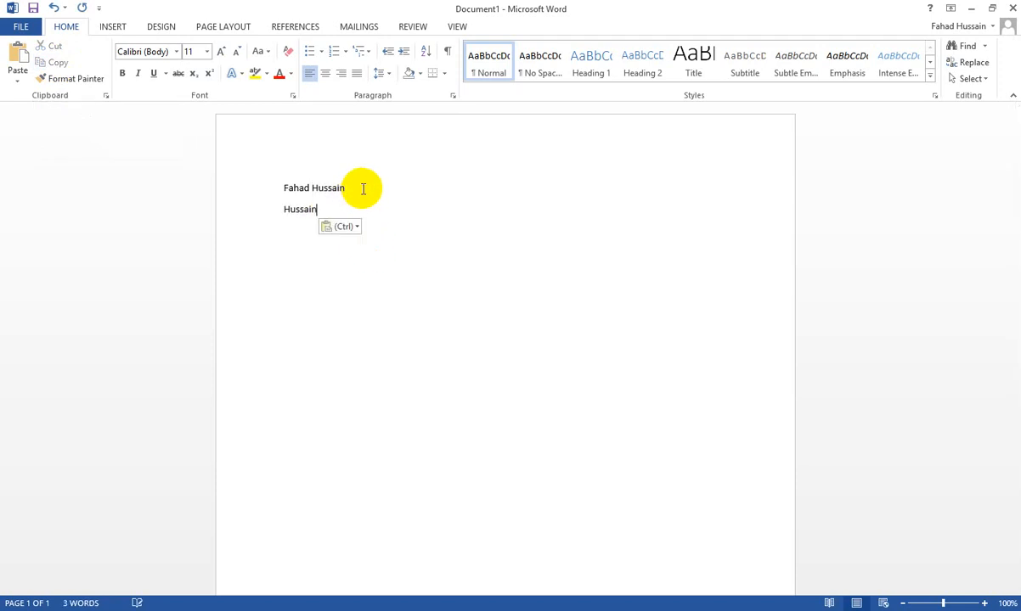
key(Return)
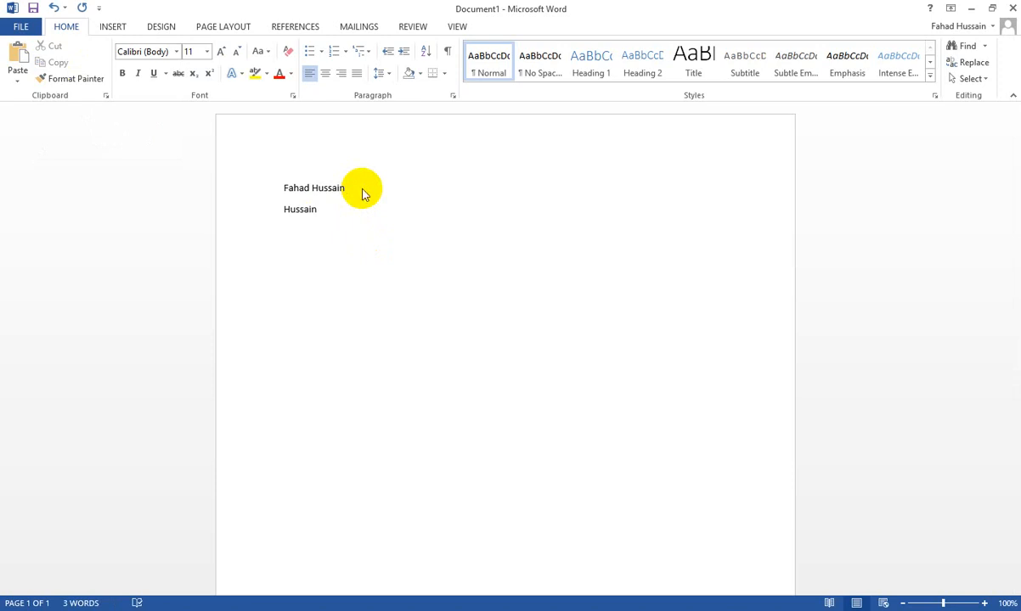
key(ctrl+v)
key(Return)
key(ctrl+v)
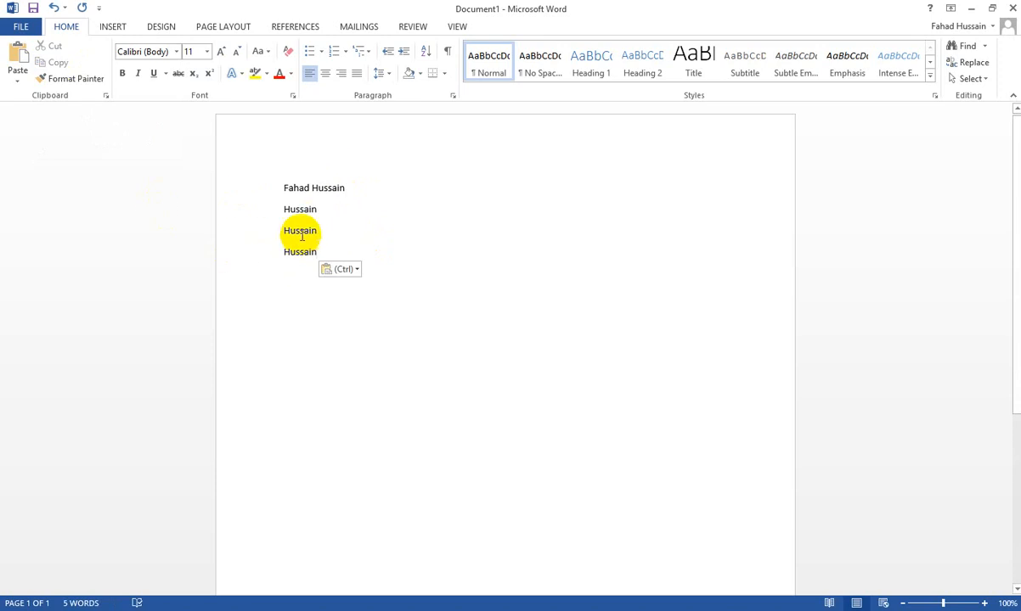
Look through the available paste options and close them without pasting
click(19, 75)
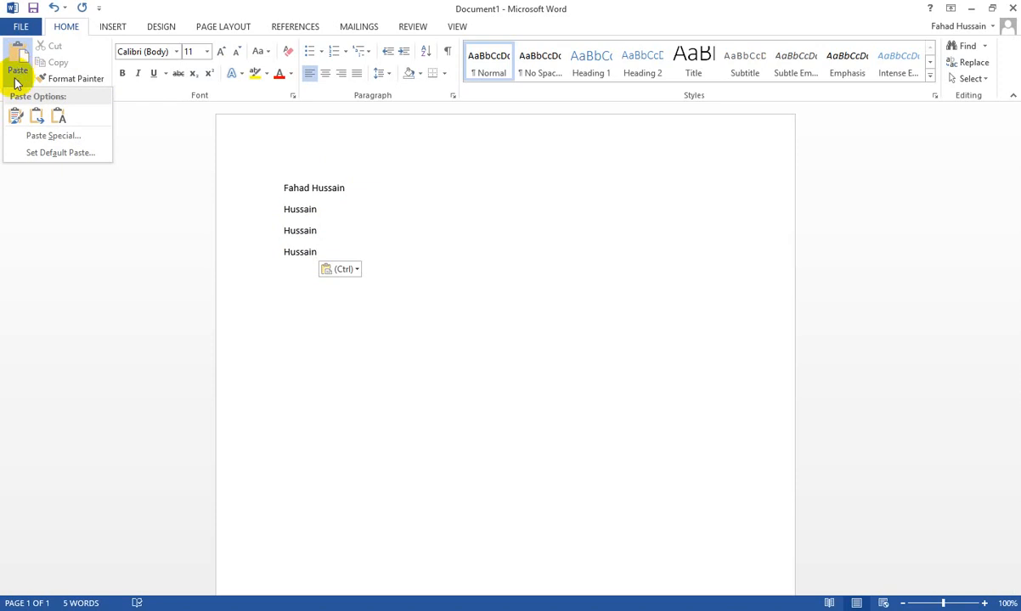
click(17, 83)
click(17, 83)
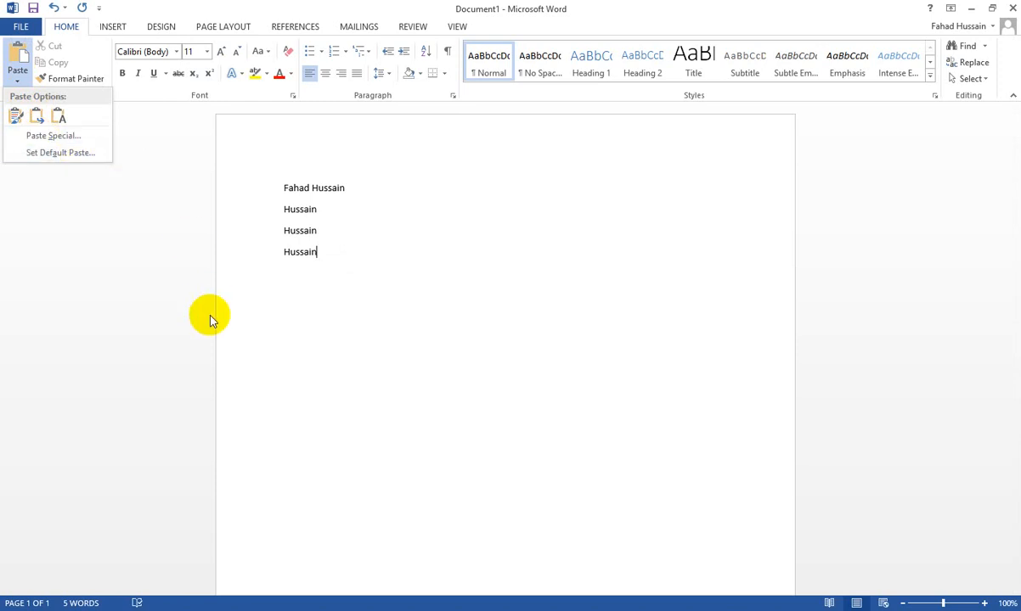
click(319, 255)
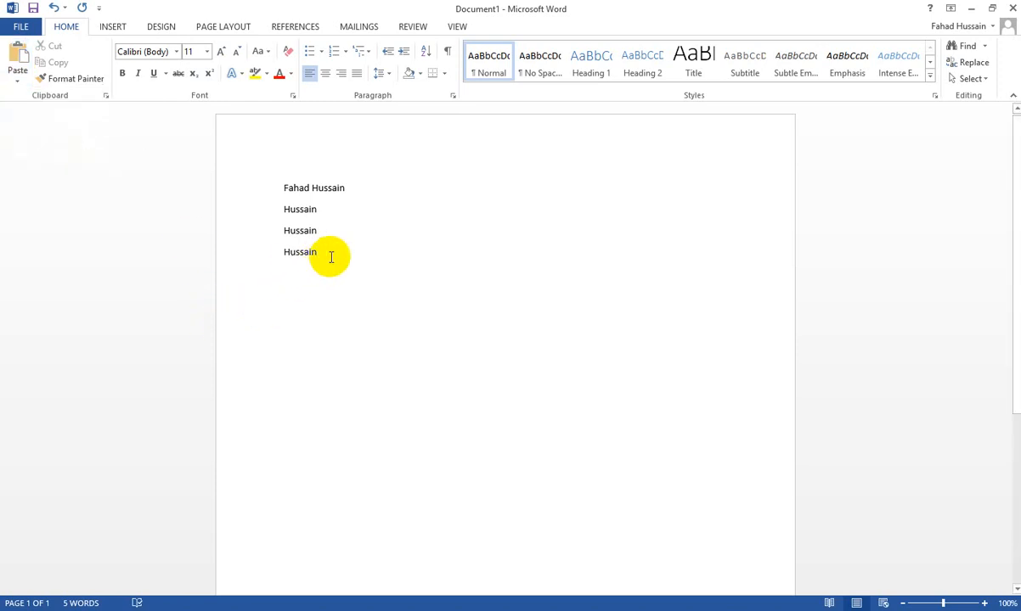
Try selecting the three pasted surname lines together, and clear the selection
drag(317, 252, 279, 217)
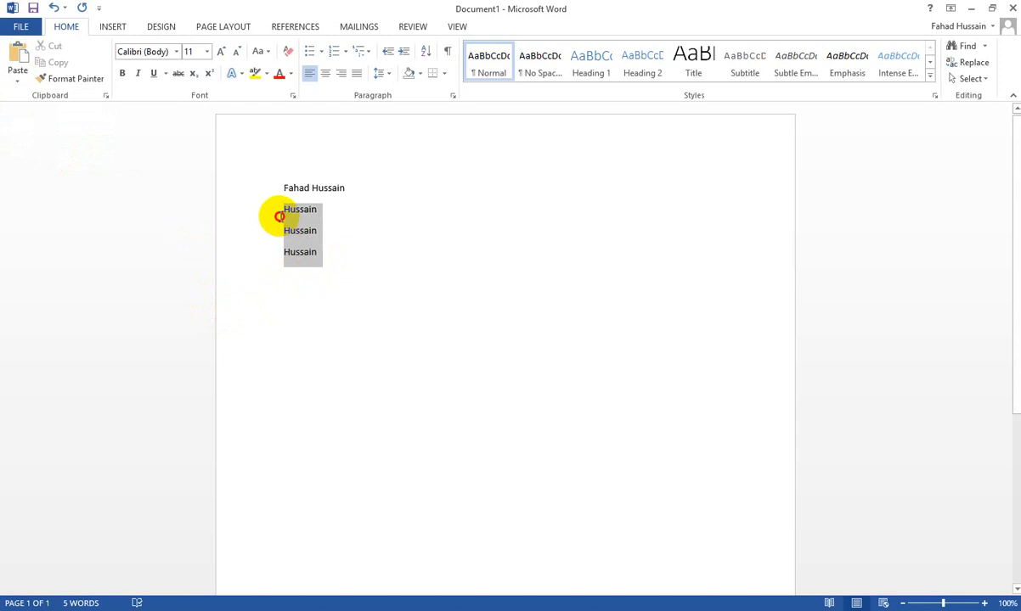
drag(280, 216, 281, 216)
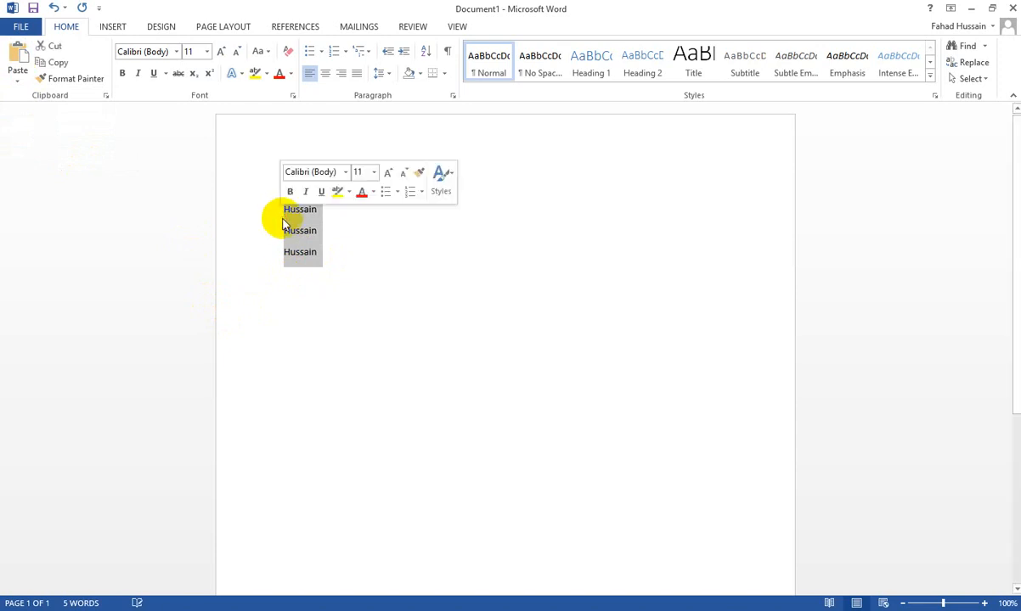
click(316, 299)
Switch to Chrome, copy the second Google result's web address and description, and paste them below the last surname in the Word document
click(209, 610)
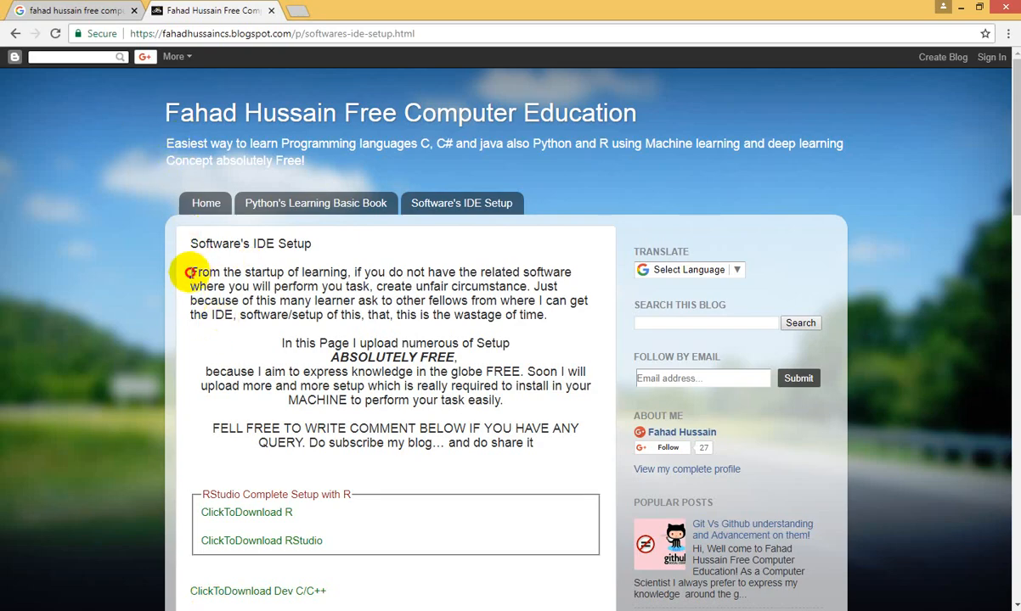
click(65, 10)
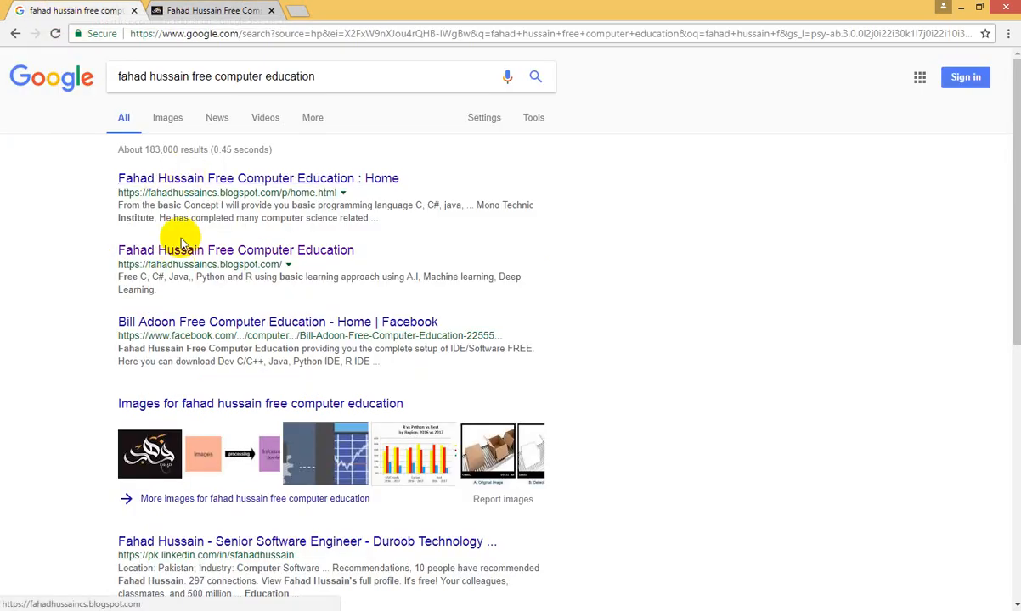
drag(117, 277, 163, 291)
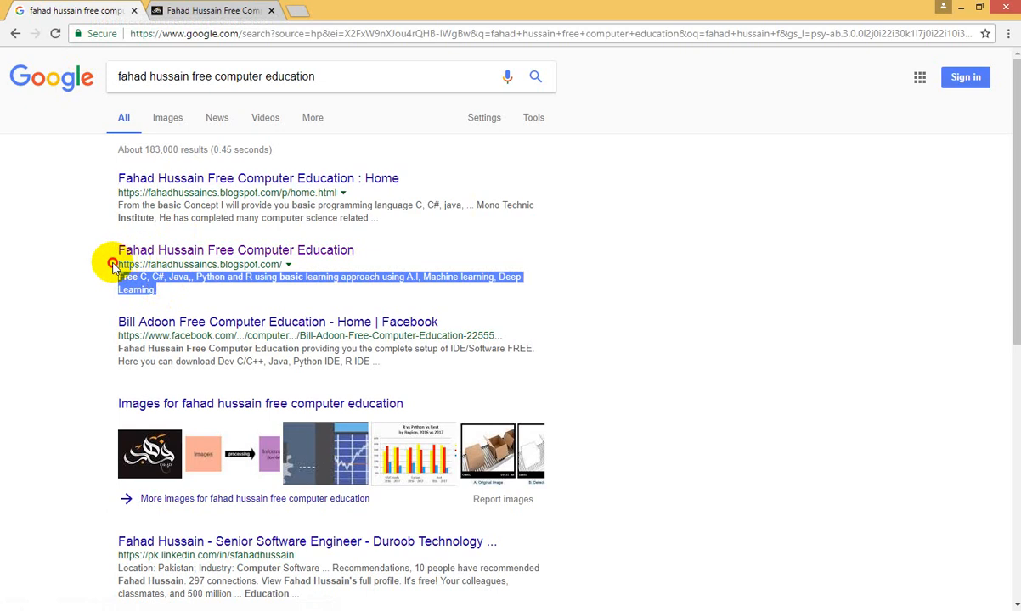
drag(115, 264, 164, 295)
key(ctrl+c)
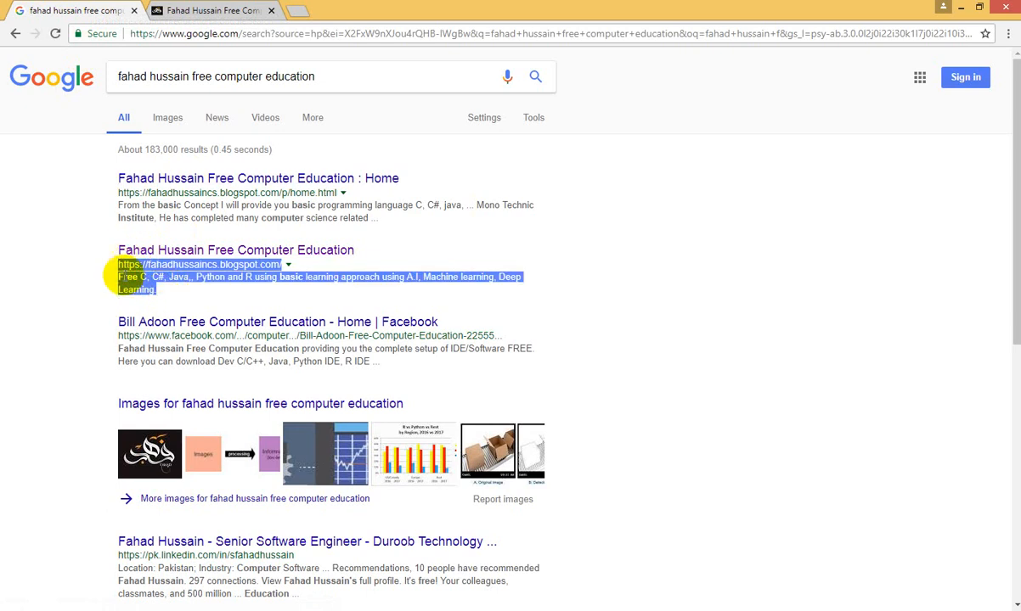
key(alt+Tab)
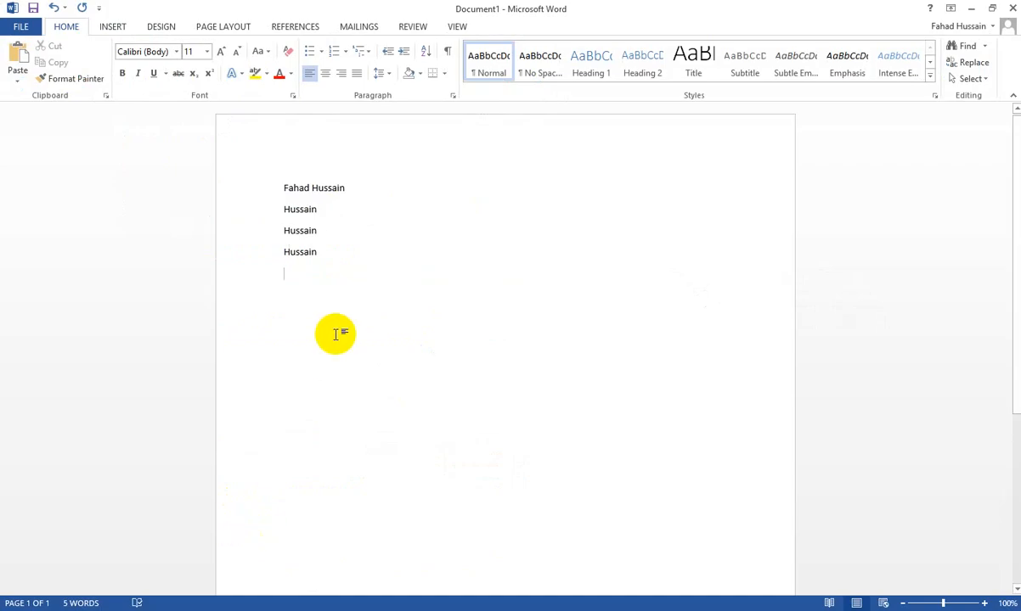
key(ctrl+v)
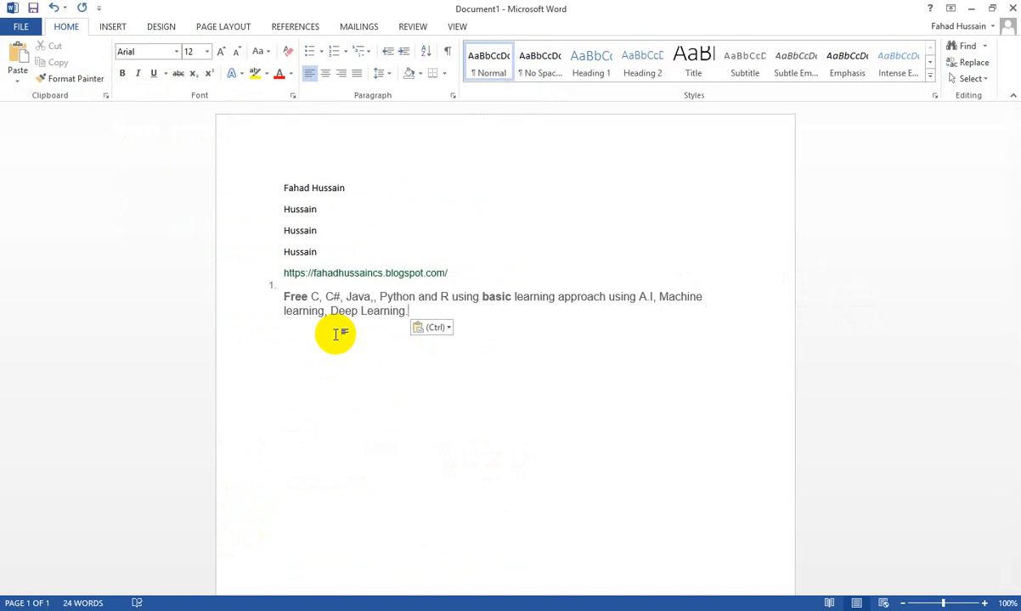
Add a line below the description, and replace part of the first repeated surname with the copied web text using Paste Special as Unformatted Text
key(Return)
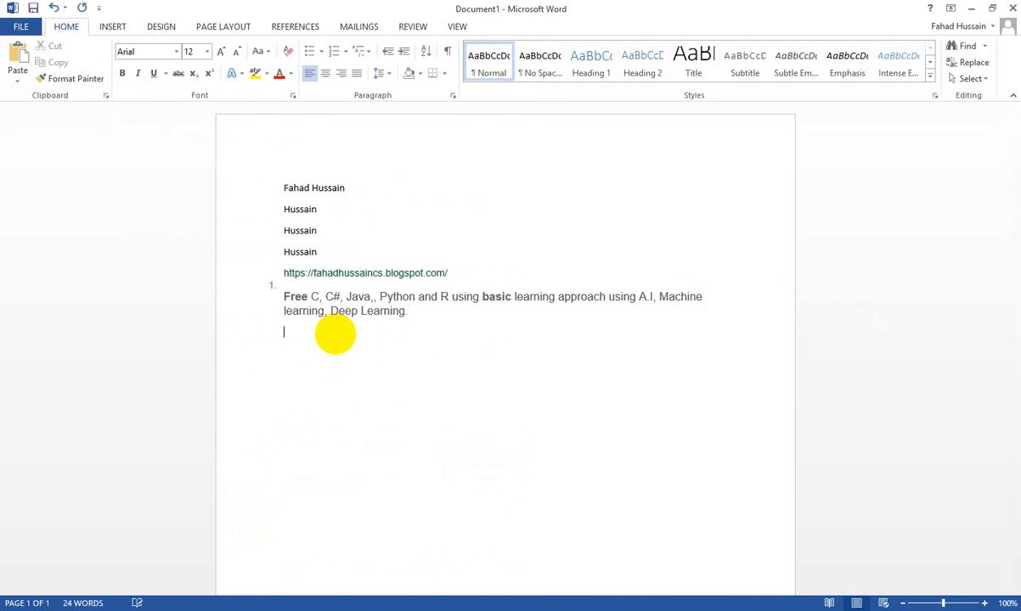
double_click(308, 210)
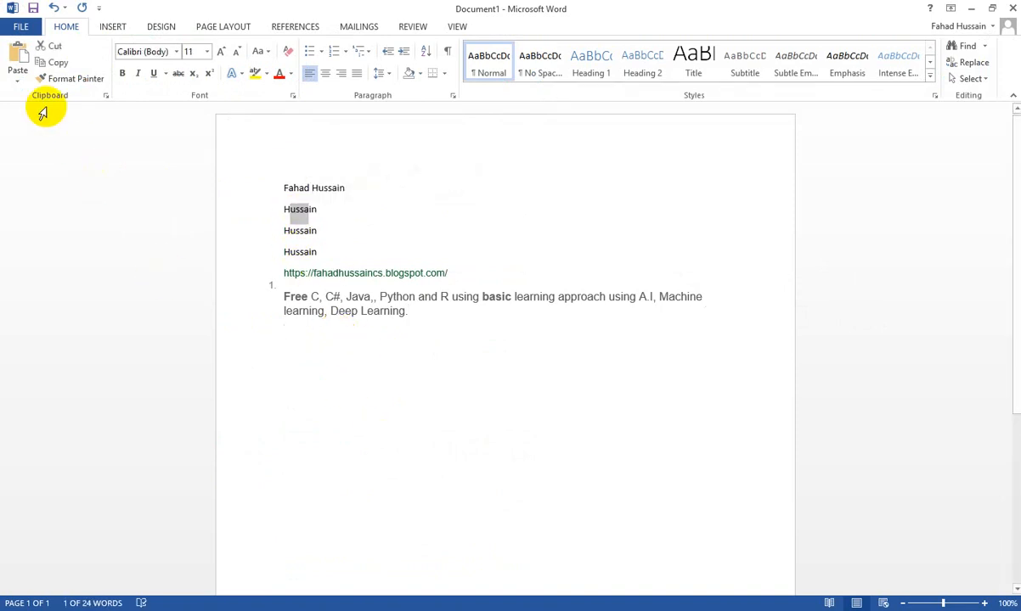
click(18, 79)
click(44, 137)
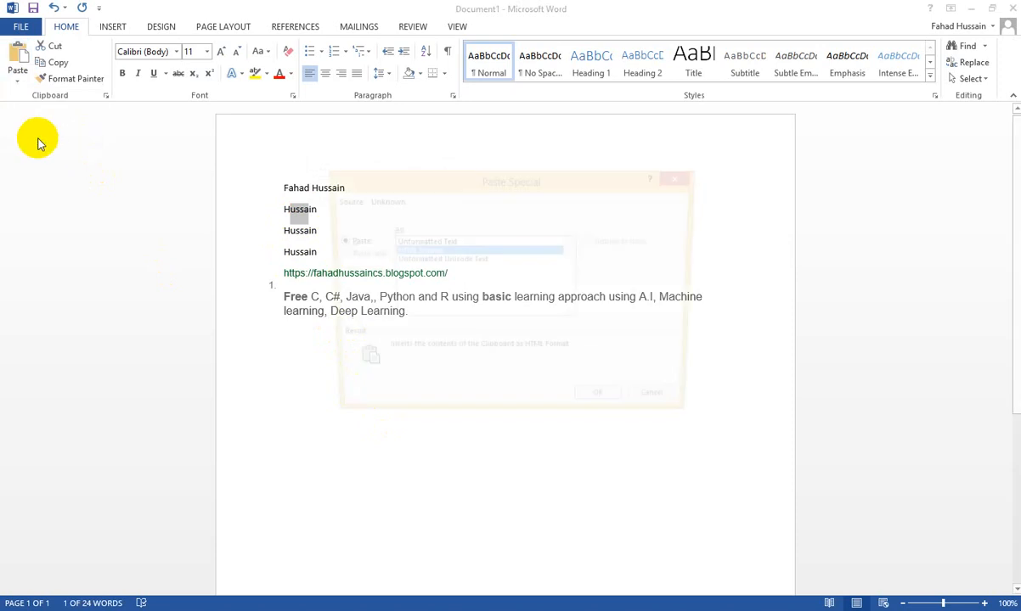
drag(440, 178, 616, 215)
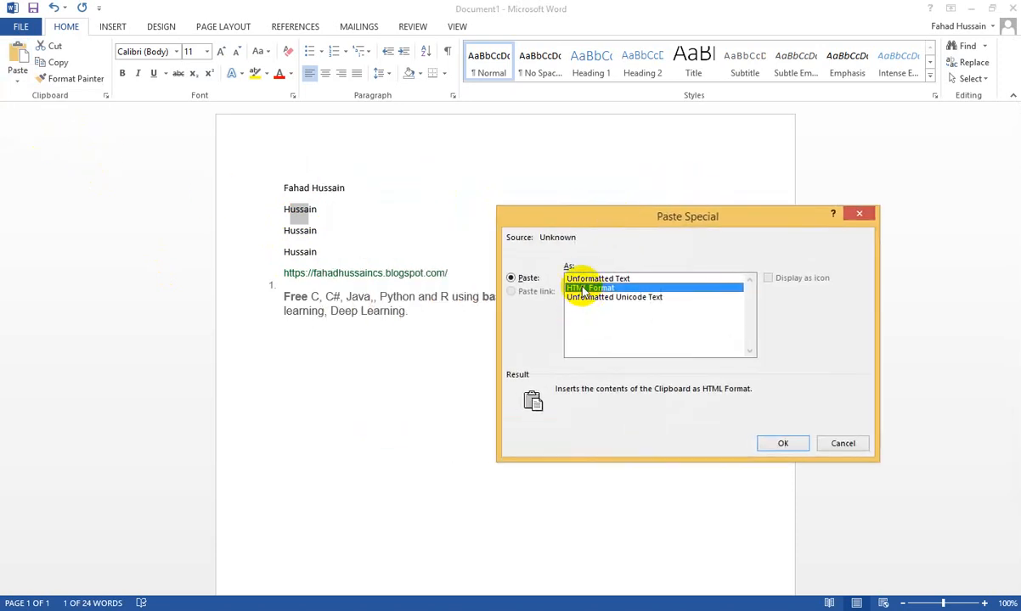
click(584, 278)
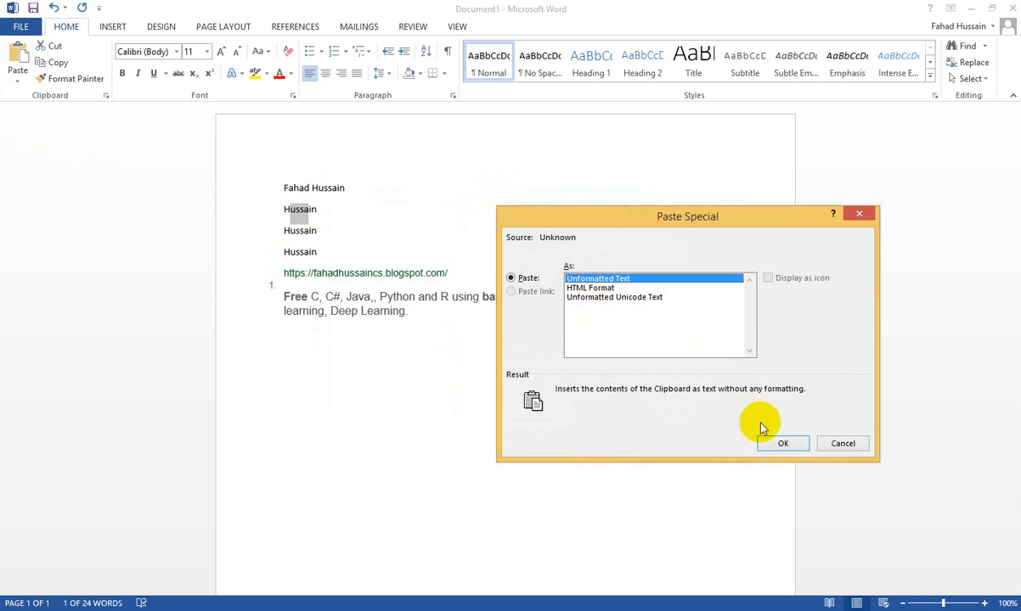
click(779, 444)
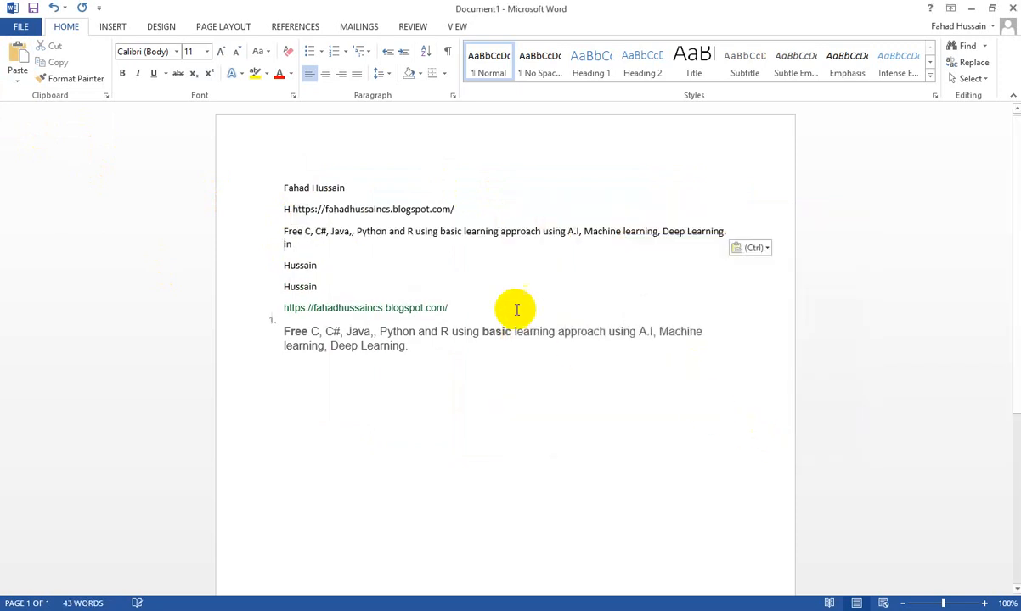
Select the unformatted pasted text and the formatted web address and description in turn to compare their formatting
drag(276, 244, 281, 215)
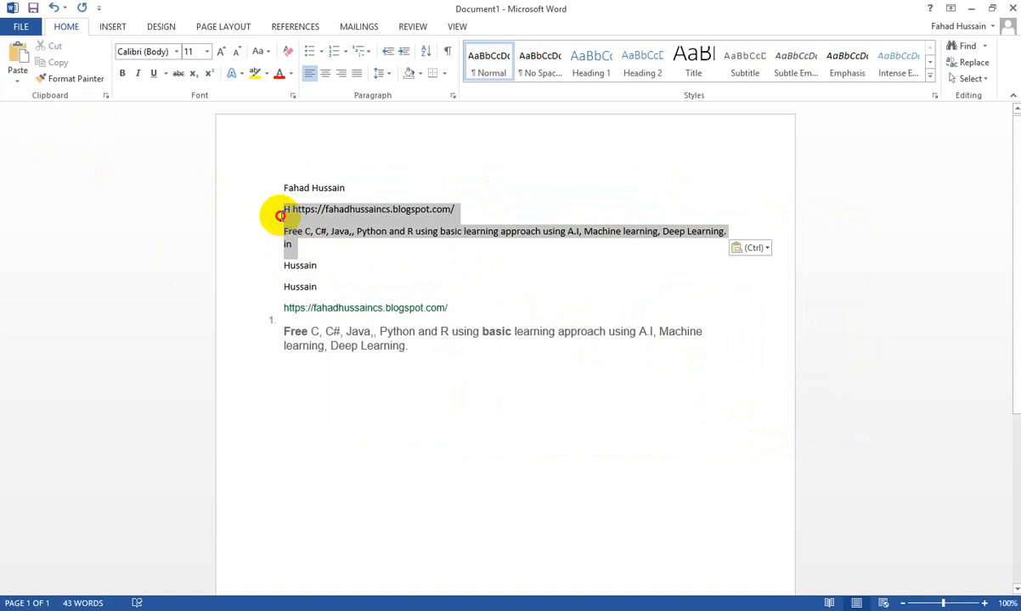
drag(280, 216, 290, 212)
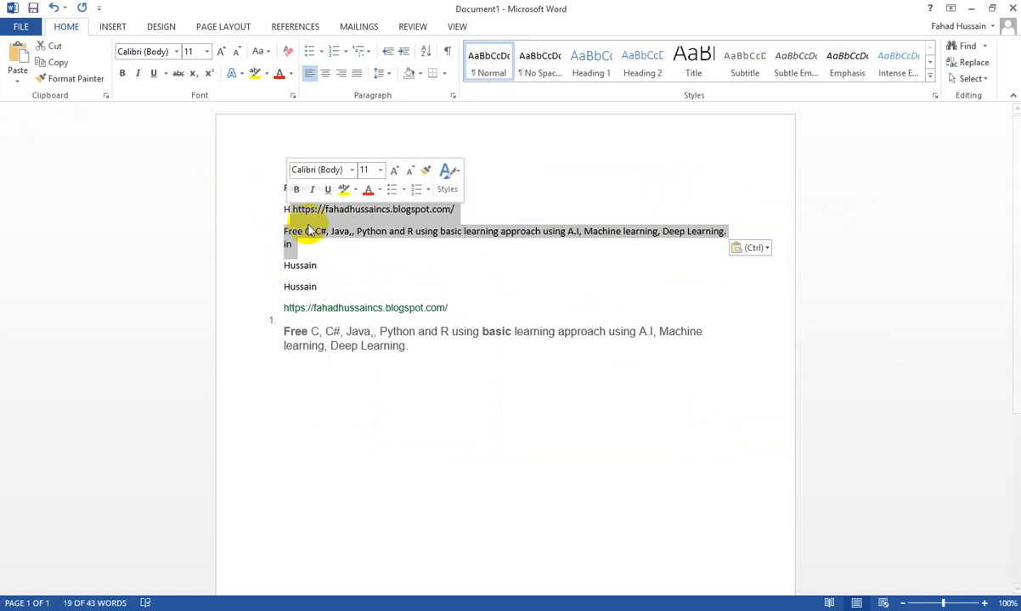
drag(407, 347, 263, 311)
key(ctrl+c)
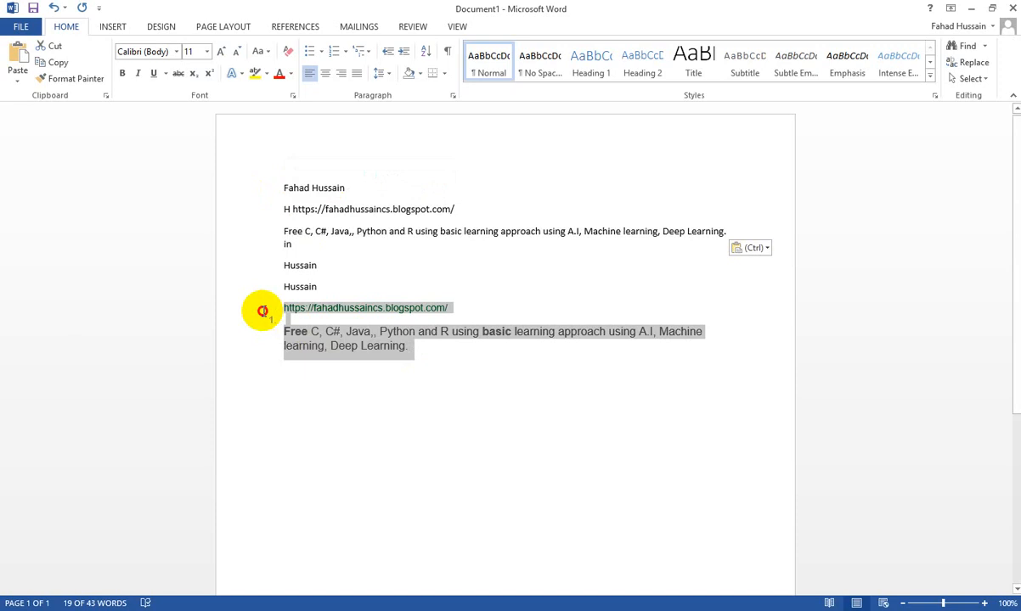
Add a new line at the end of the document and use Paste Special to insert the copied web text as Unformatted Unicode Text
click(339, 374)
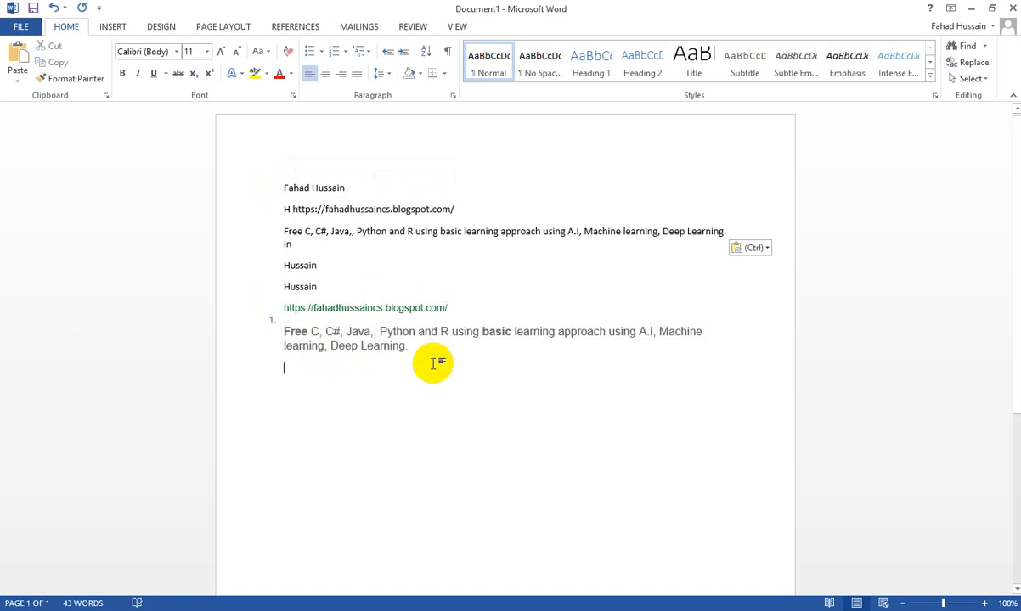
key(Return)
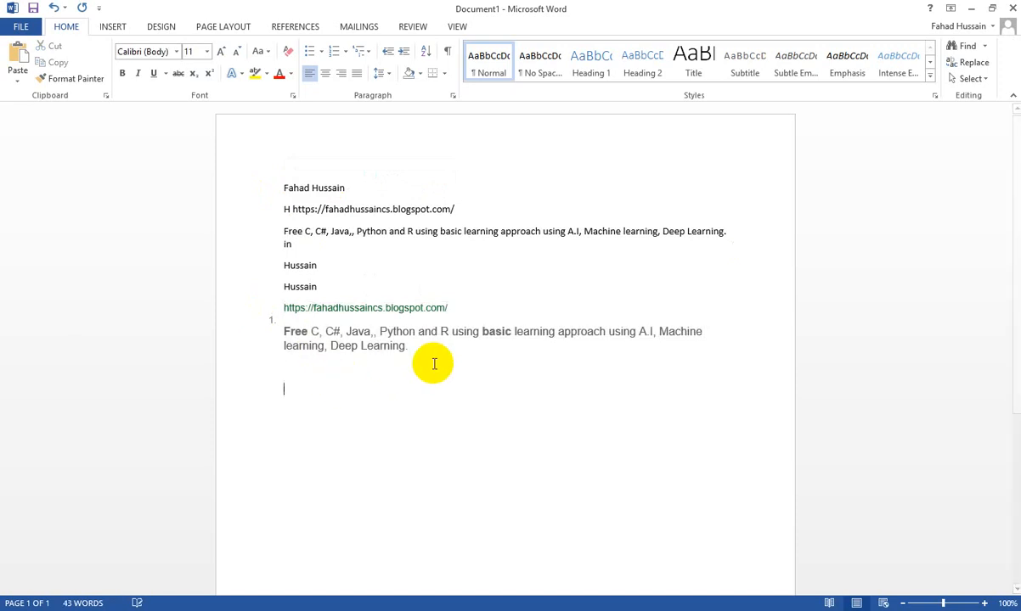
click(17, 81)
click(34, 135)
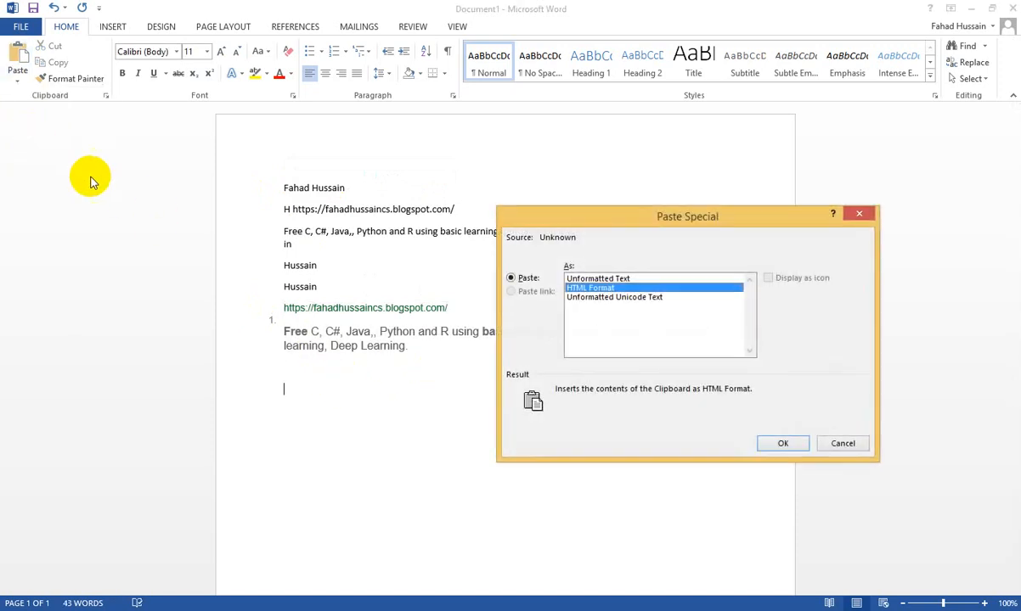
click(581, 297)
click(774, 442)
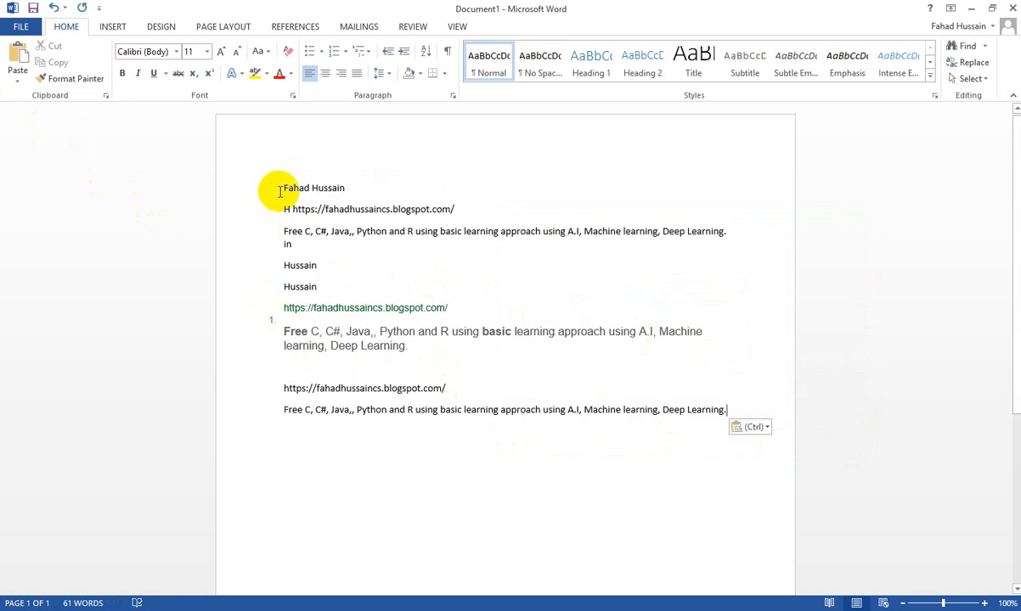
Examine the default cut, copy and paste settings in Word's advanced options, and close them without changes
click(19, 84)
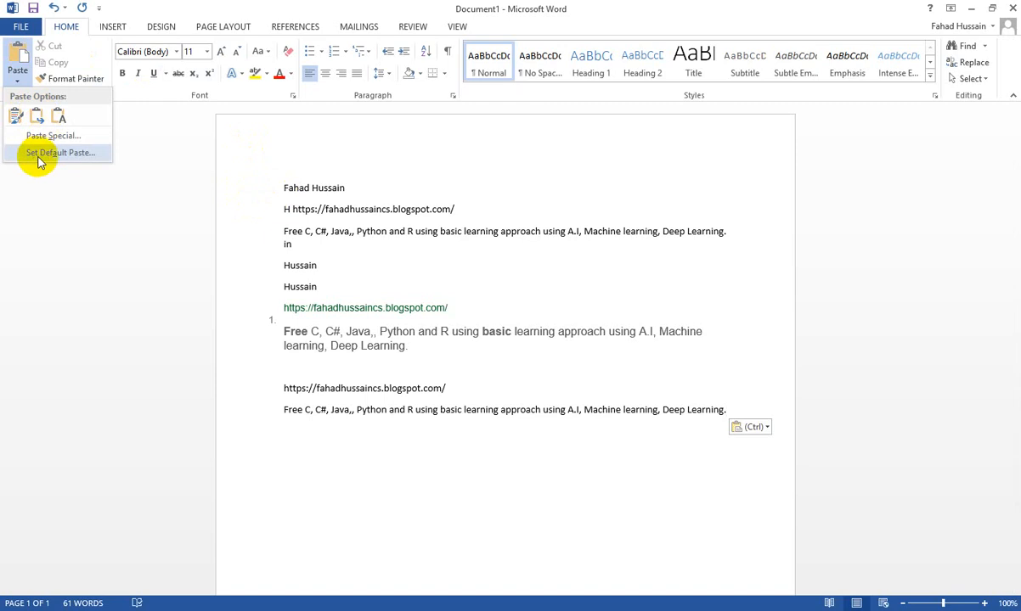
click(37, 161)
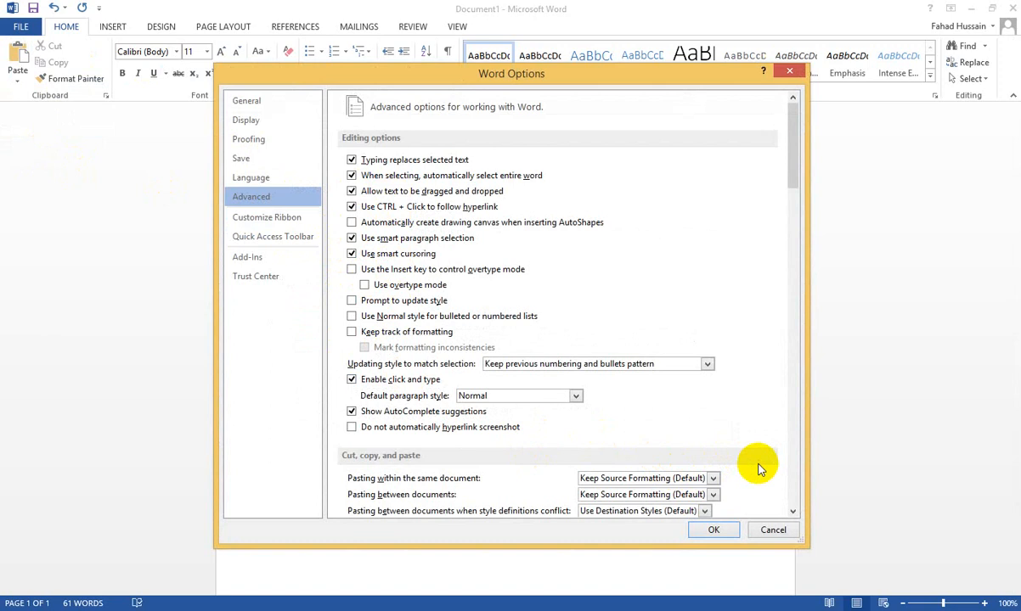
click(773, 531)
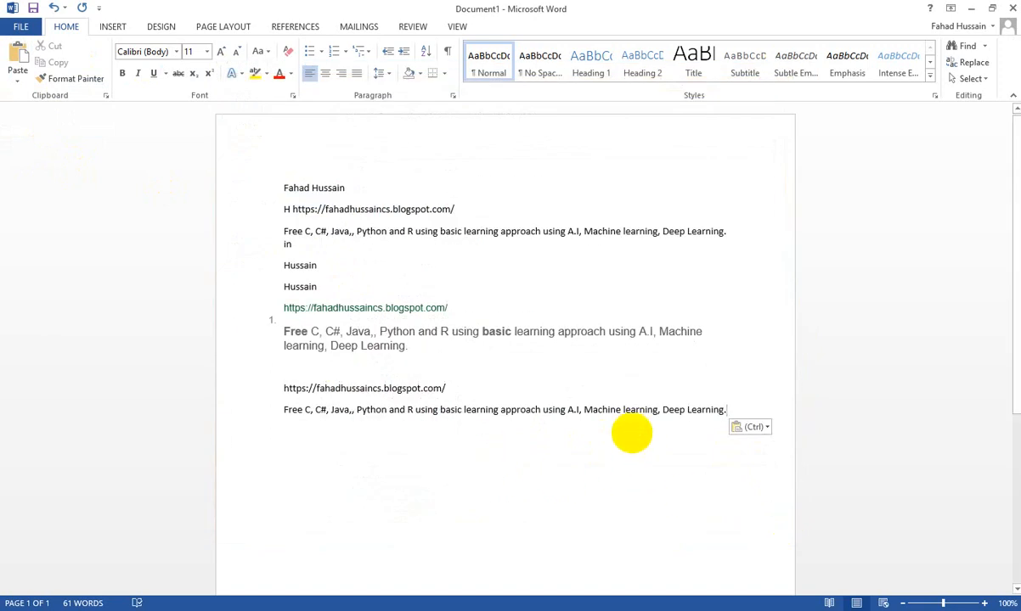
Cut the unformatted web address and description at the document's end and paste them on a new line between the two remaining surname lines
key(Return)
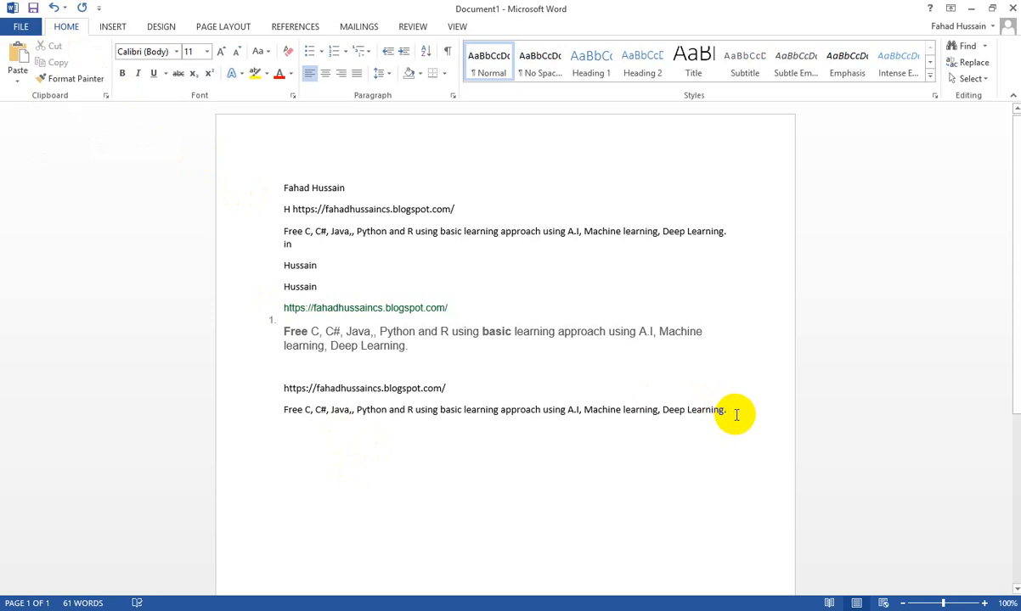
drag(736, 415, 287, 395)
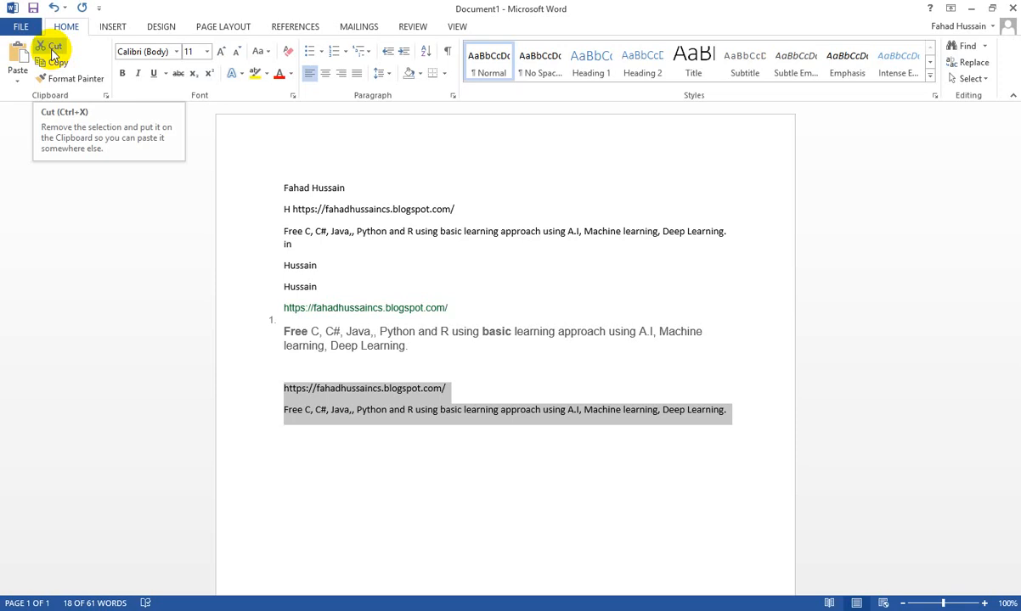
click(52, 49)
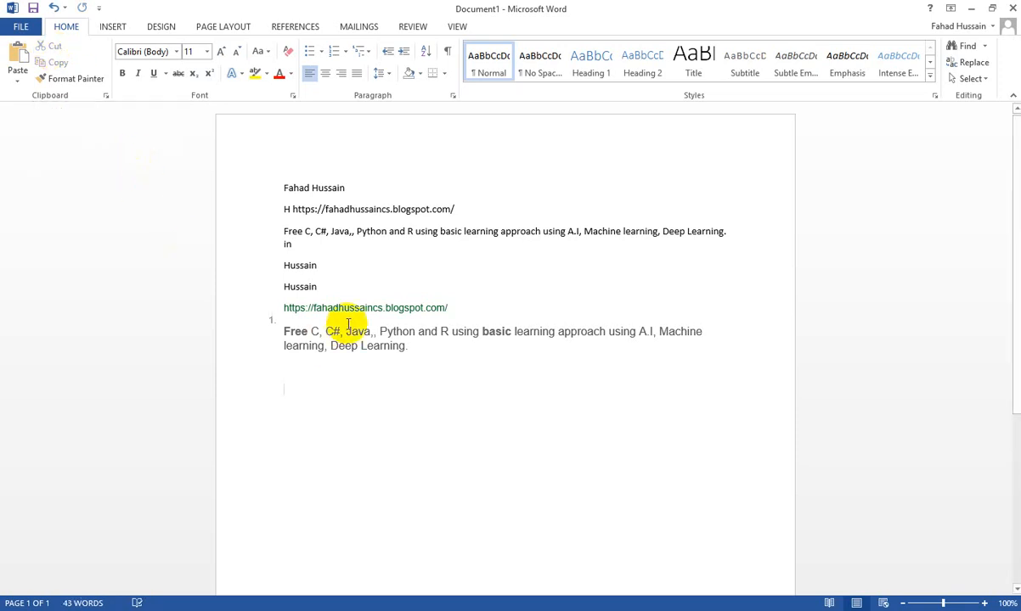
key(Up)
key(Up)
key(Up)
key(Up)
key(Up)
key(Up)
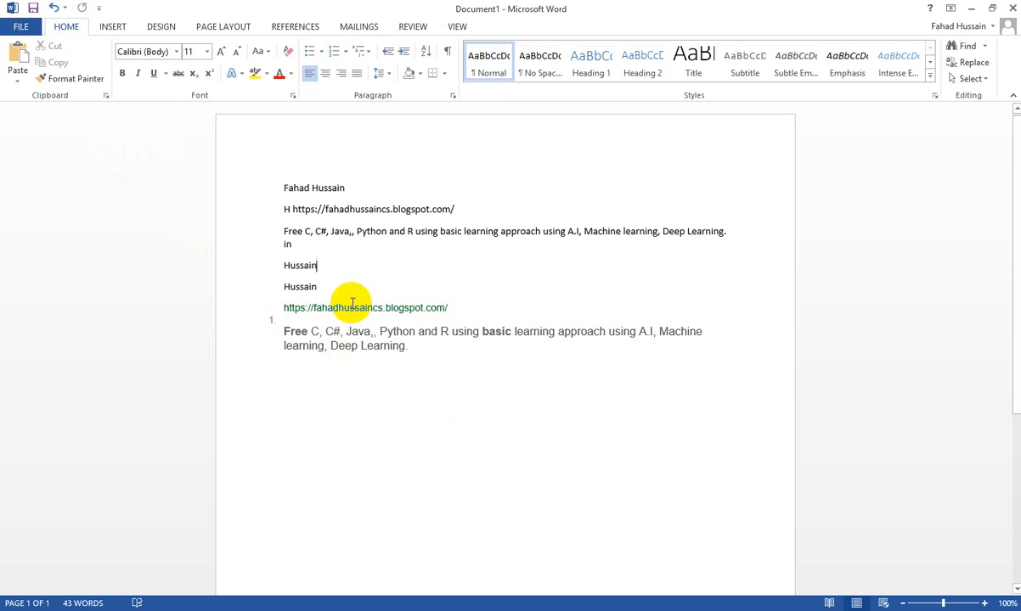
key(Return)
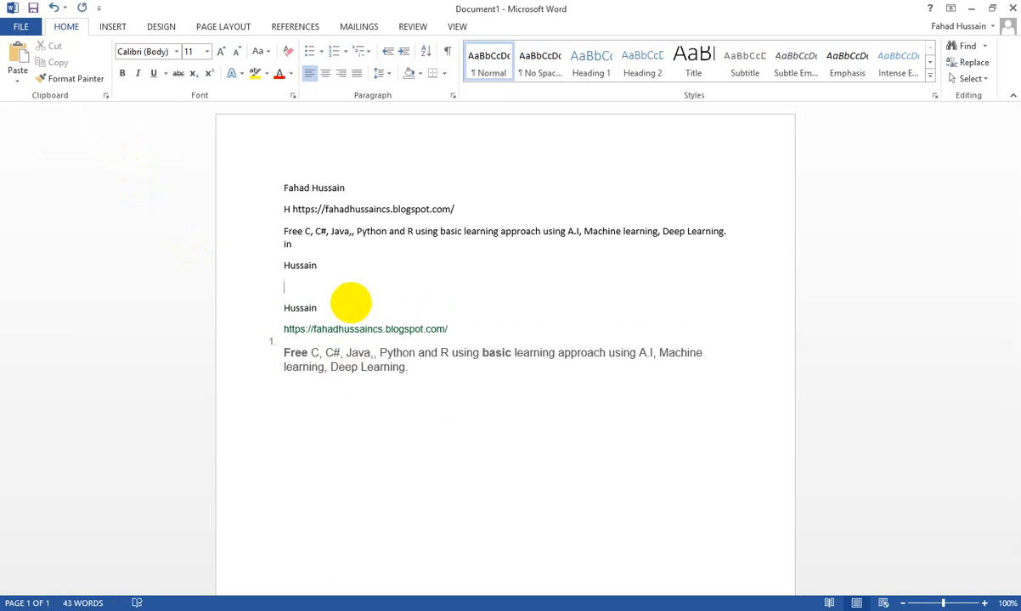
click(19, 56)
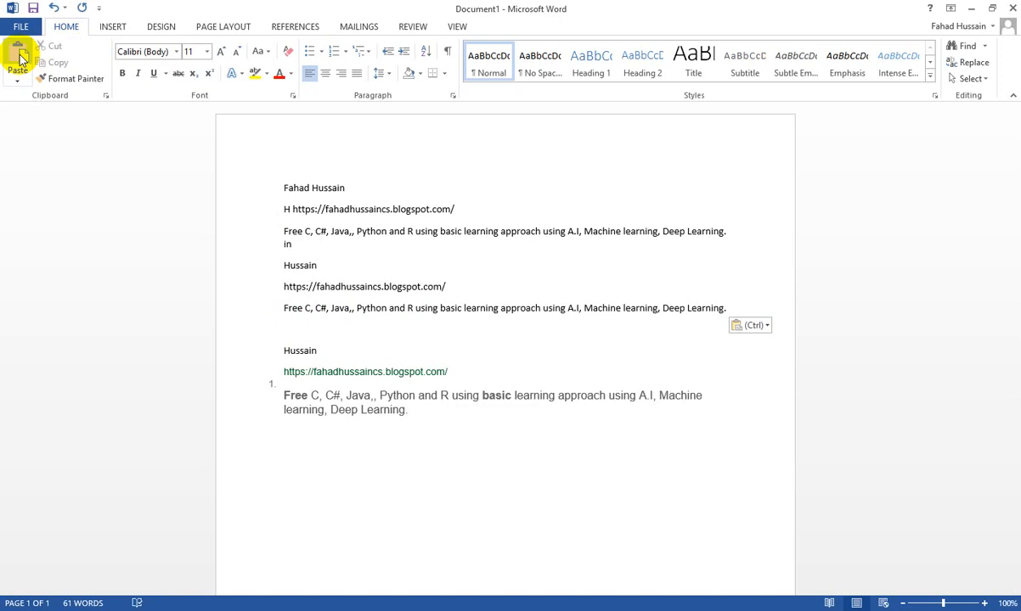
Generate sample paragraphs with =rand() two lines below the numbered description at the end of the document
click(396, 412)
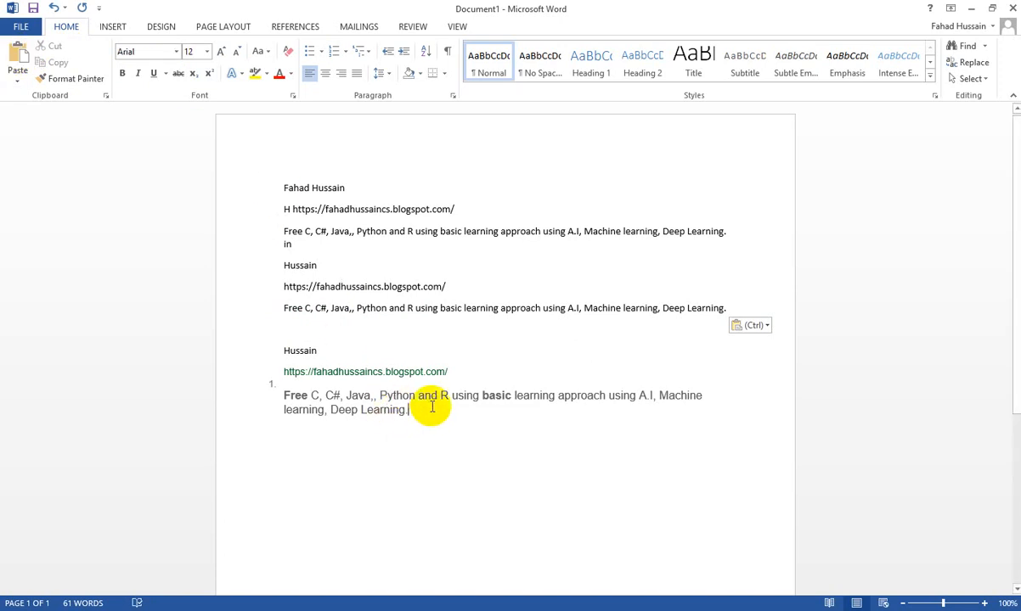
key(Return)
key(Return)
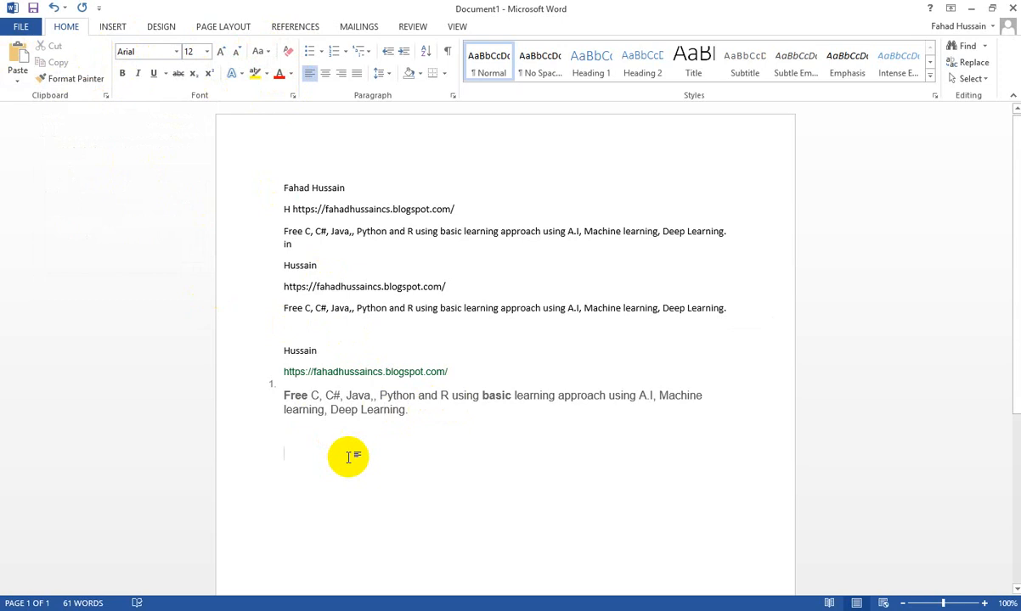
text(=)
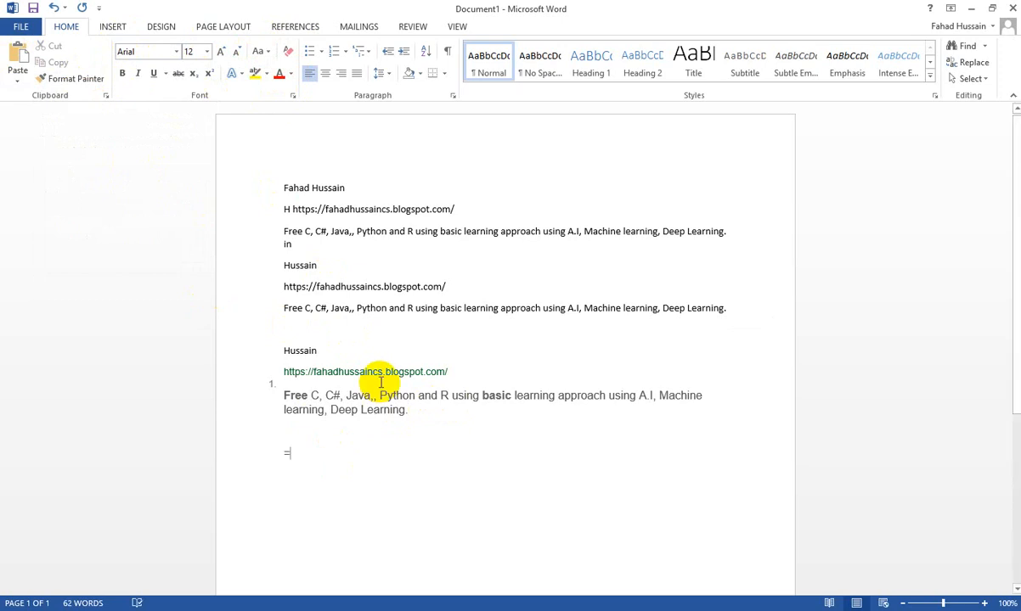
text(rand()
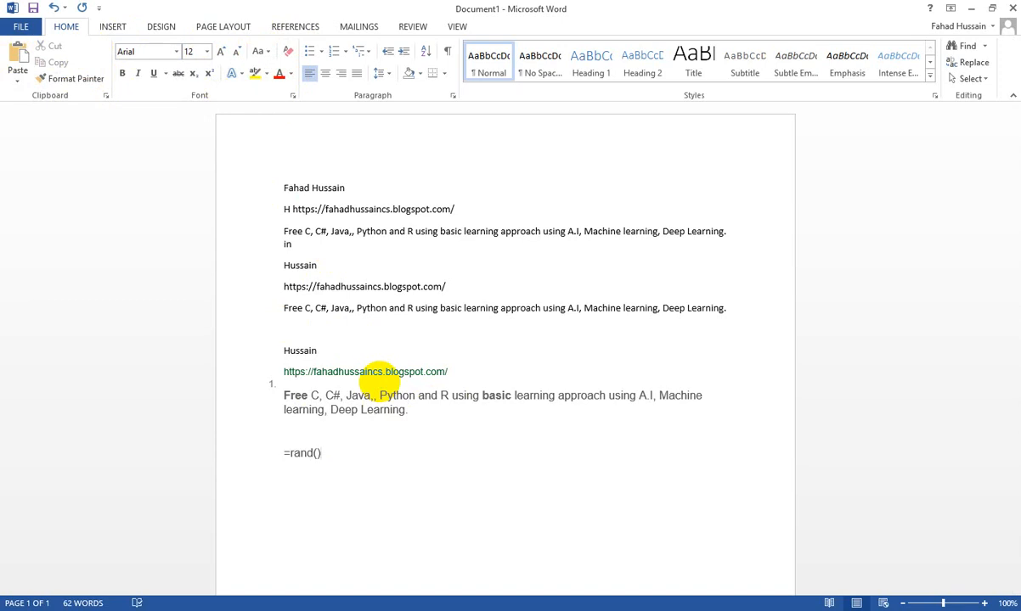
key(Return)
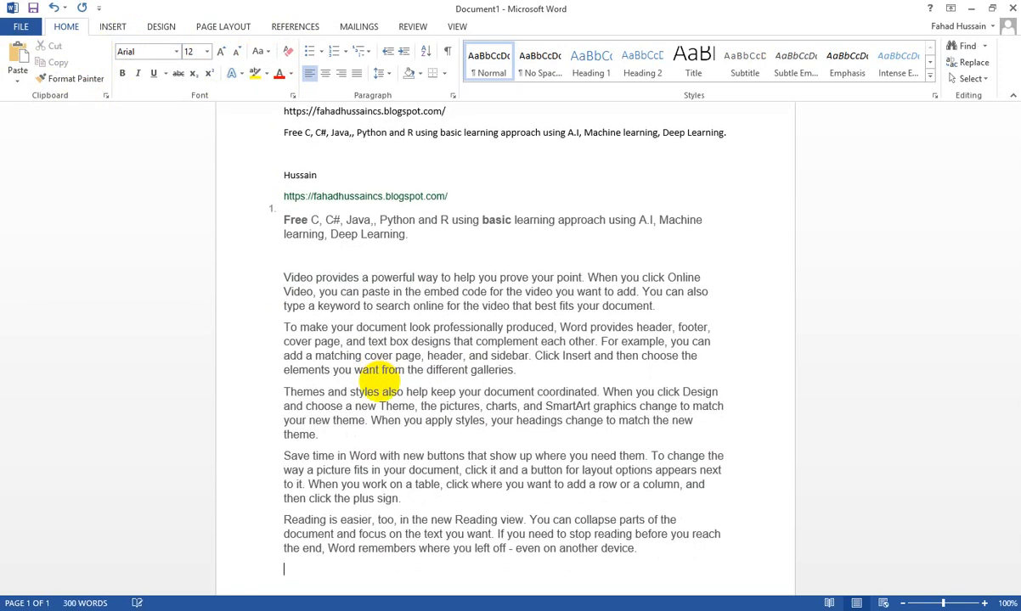
Demonstrate selecting the whole first sample paragraph, clear the selection each time, and select only its first word, "Video"
drag(282, 274, 648, 307)
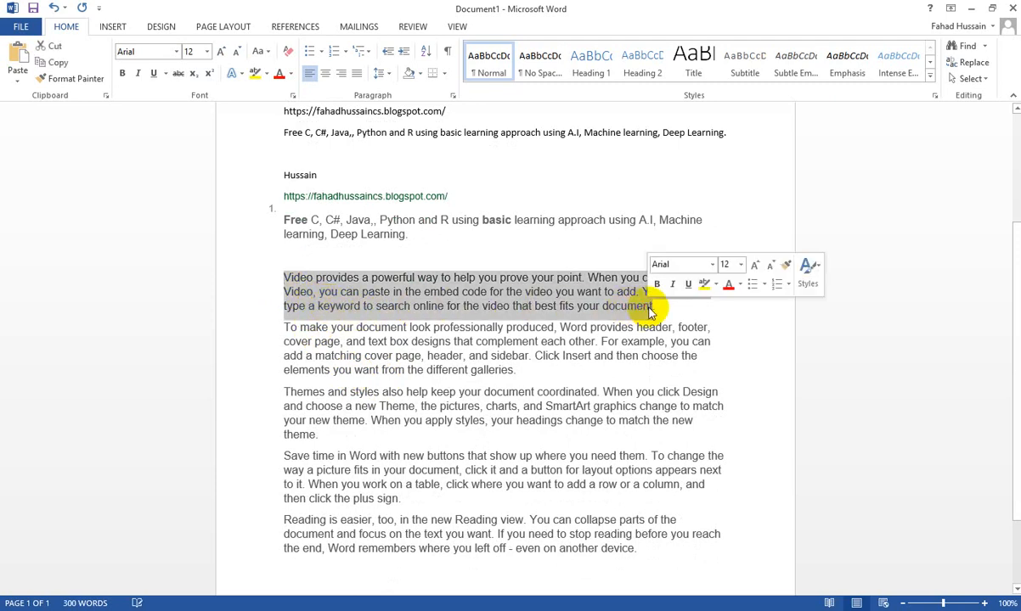
click(548, 370)
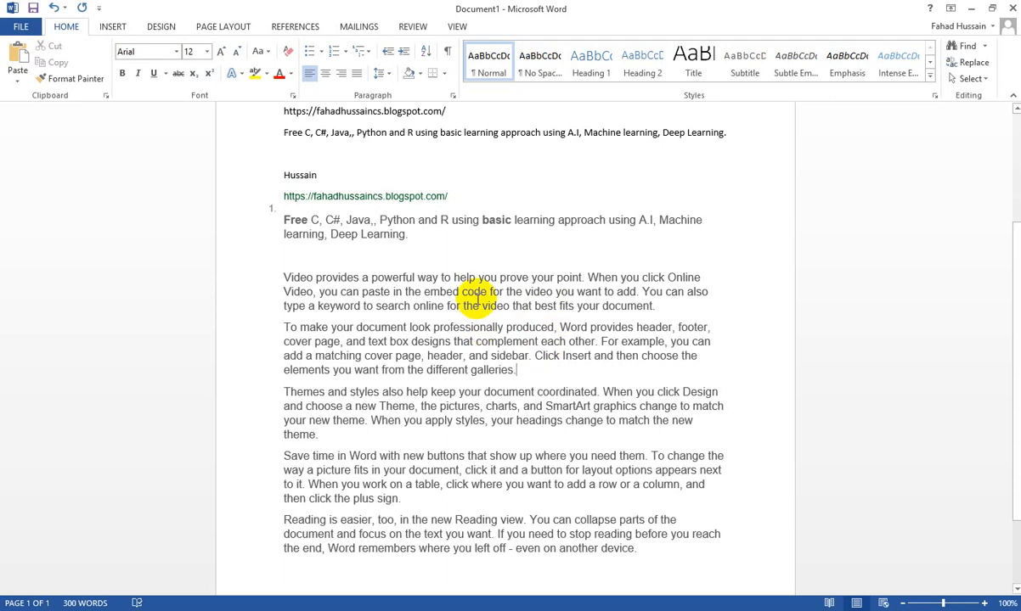
click(284, 278)
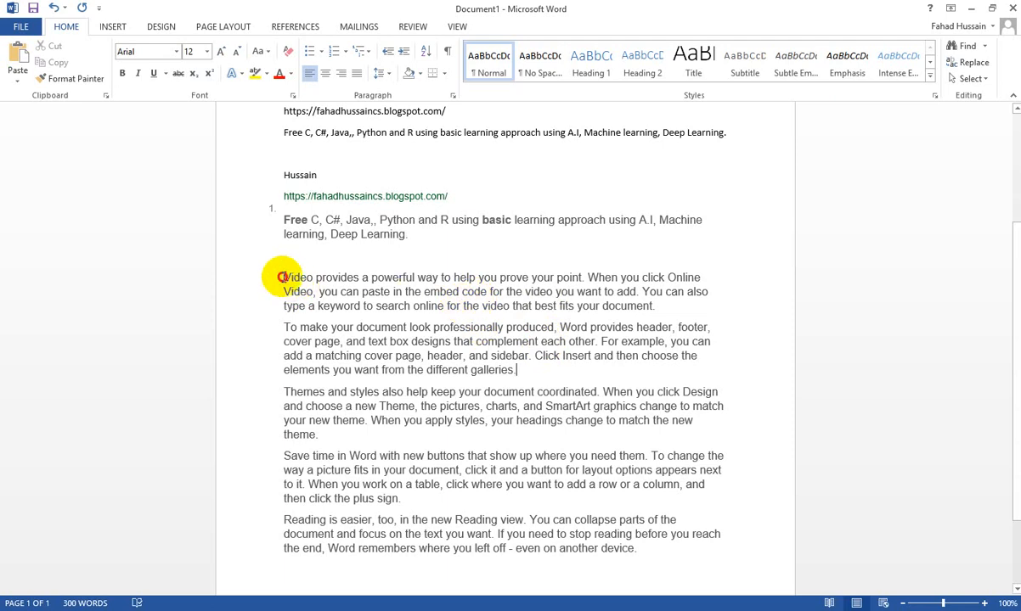
drag(283, 278, 645, 310)
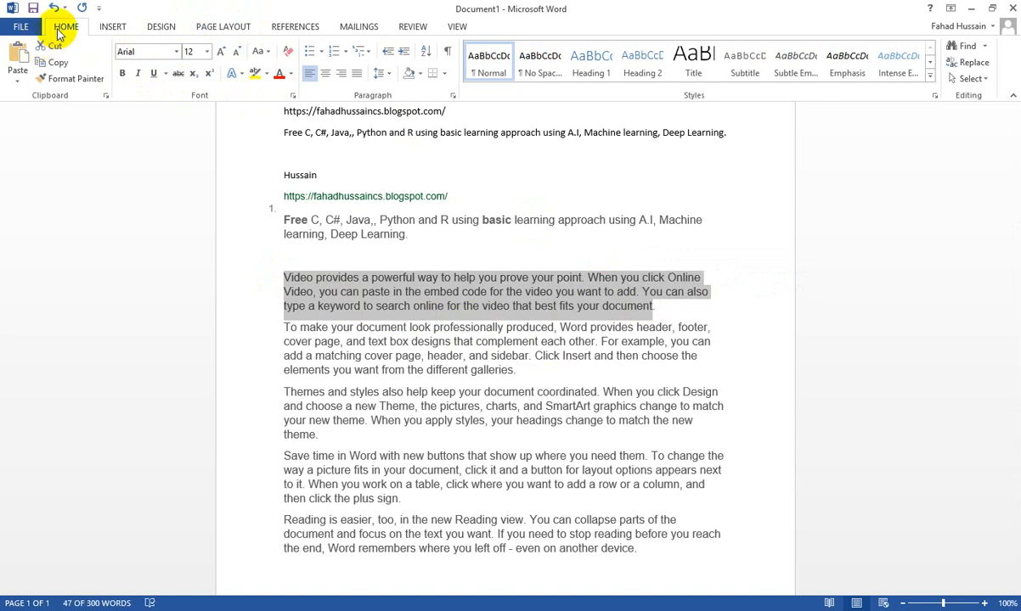
click(385, 365)
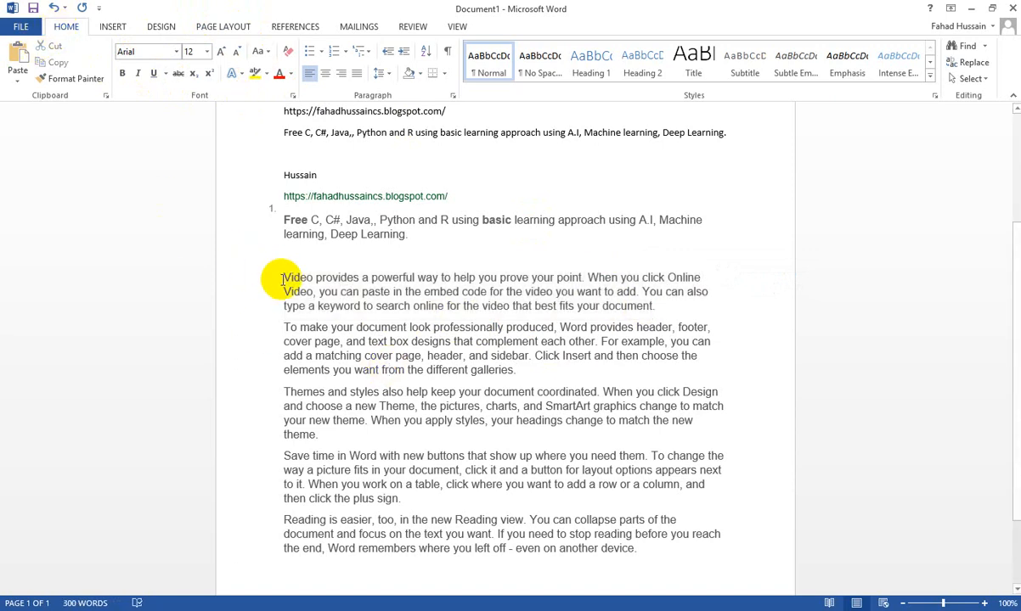
drag(283, 280, 656, 312)
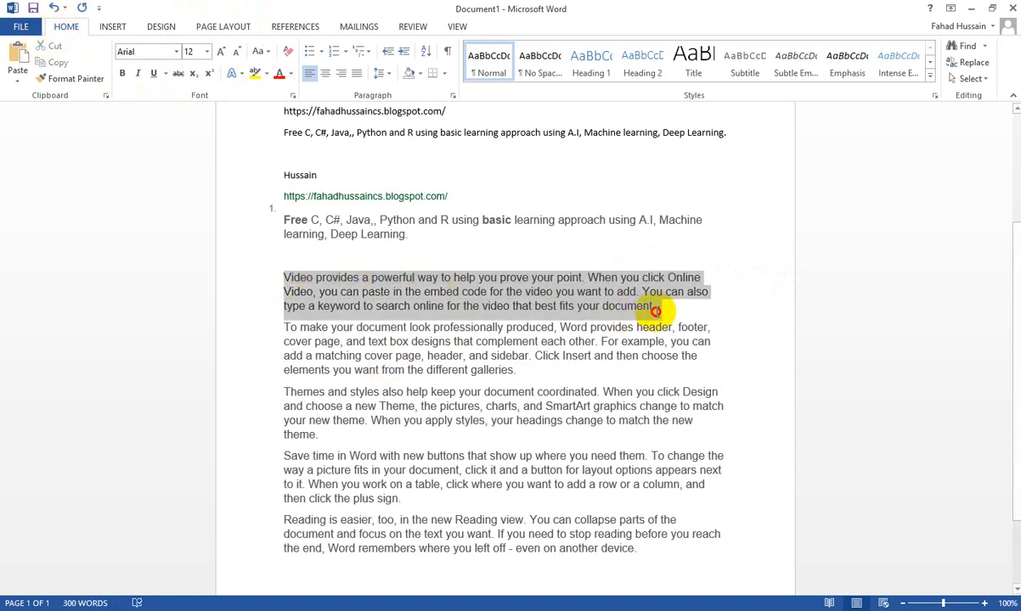
click(520, 315)
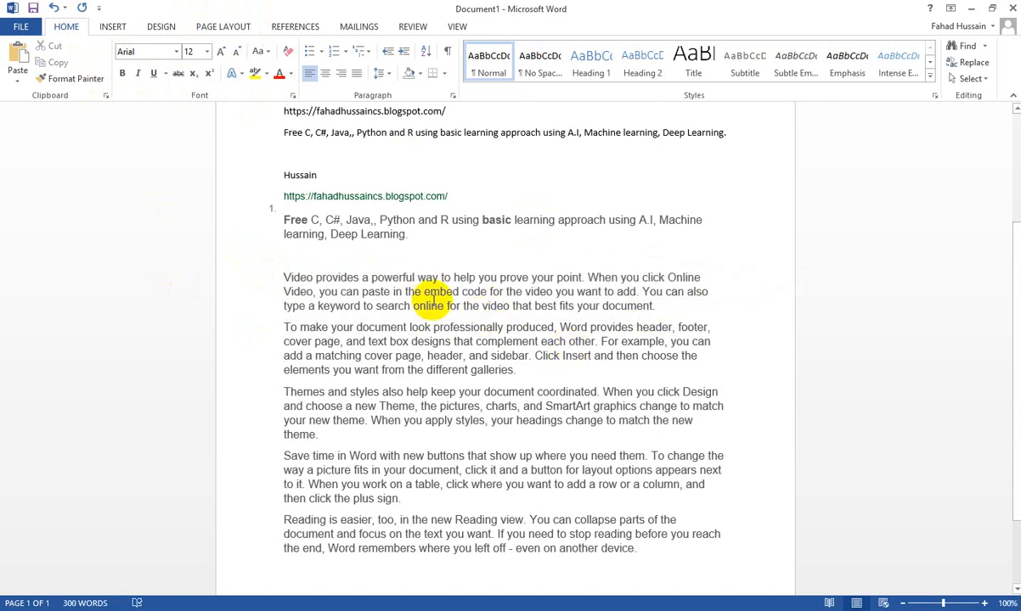
double_click(293, 278)
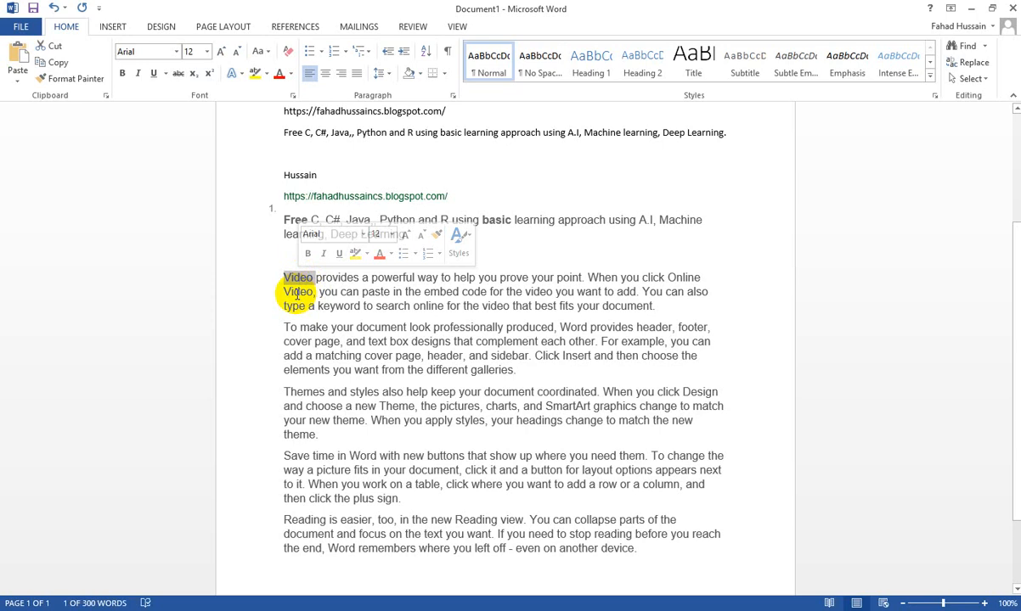
Make the selected word "Video" bold, italic and underlined, then demonstrate switching bold and italic off and on again
click(121, 75)
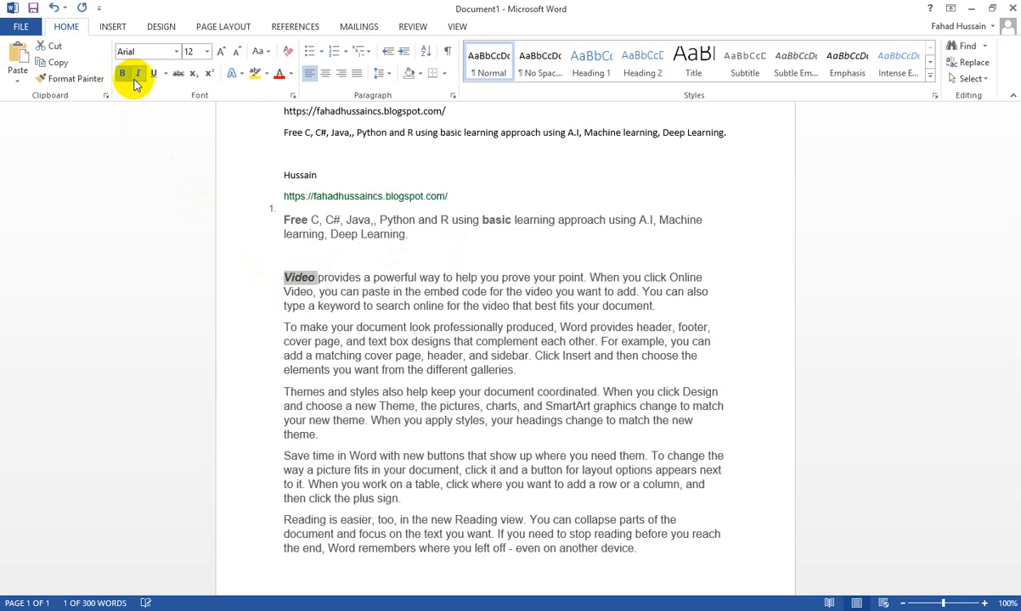
click(150, 74)
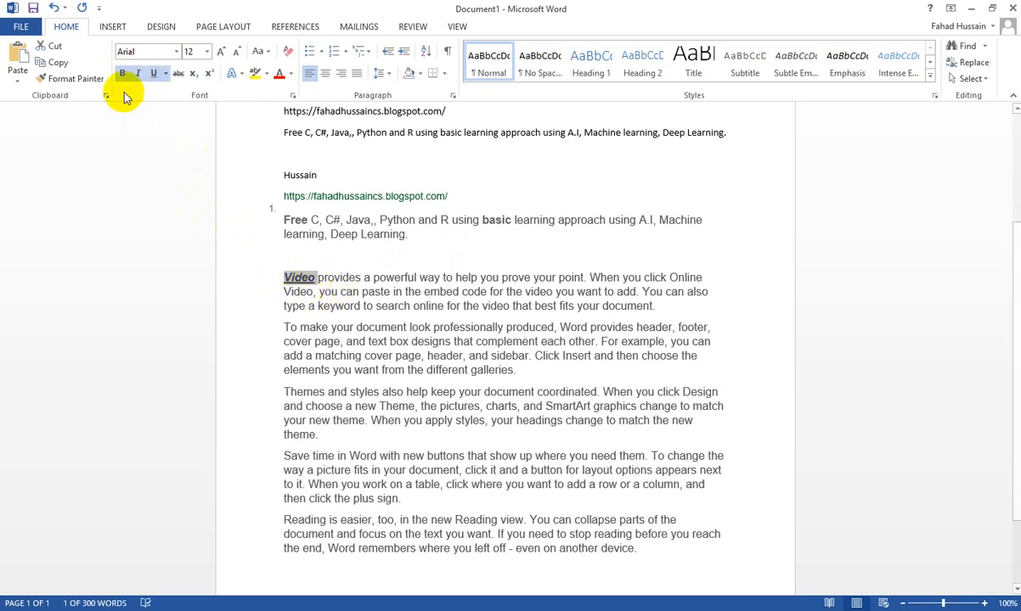
click(121, 74)
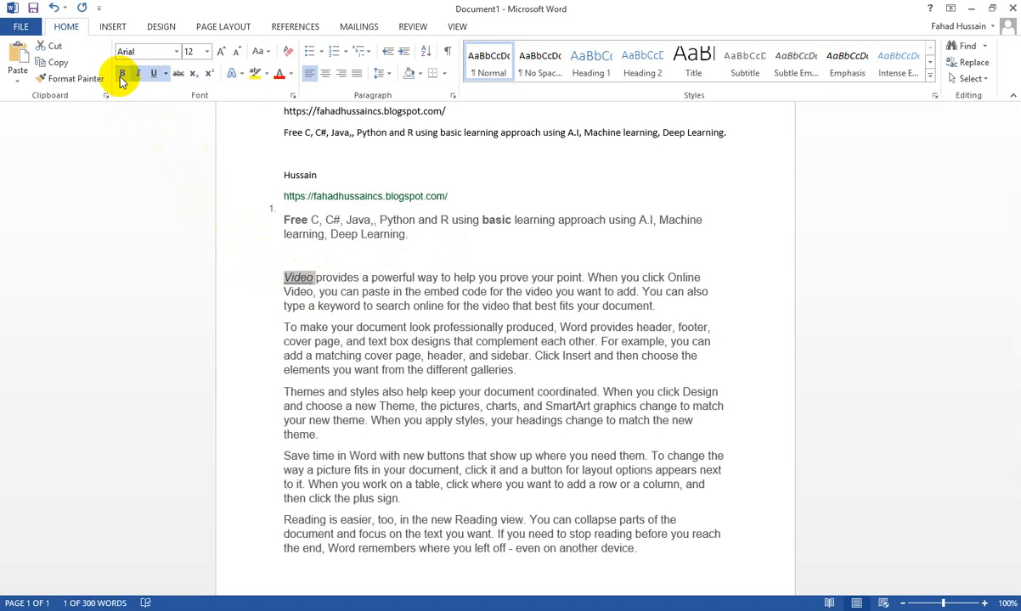
click(122, 74)
click(137, 75)
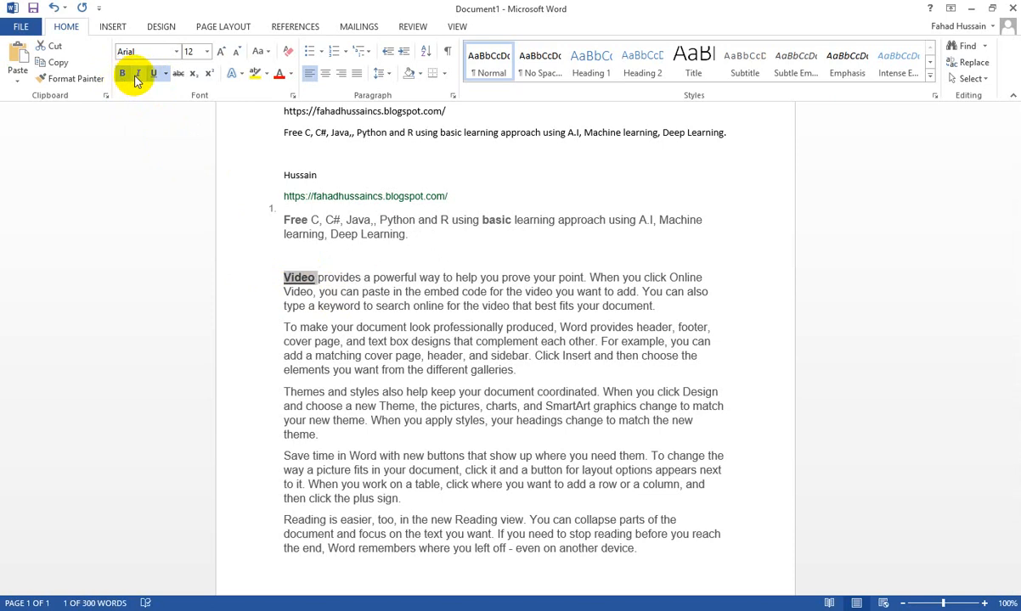
click(136, 75)
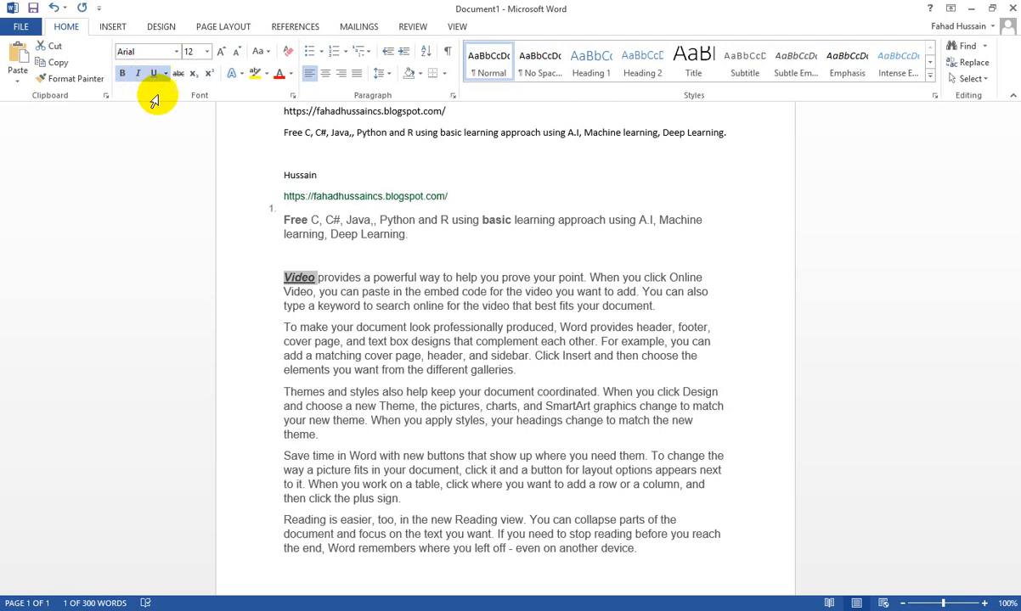
Change the underline of the selected word "Video" to the dot-dash line style
click(166, 74)
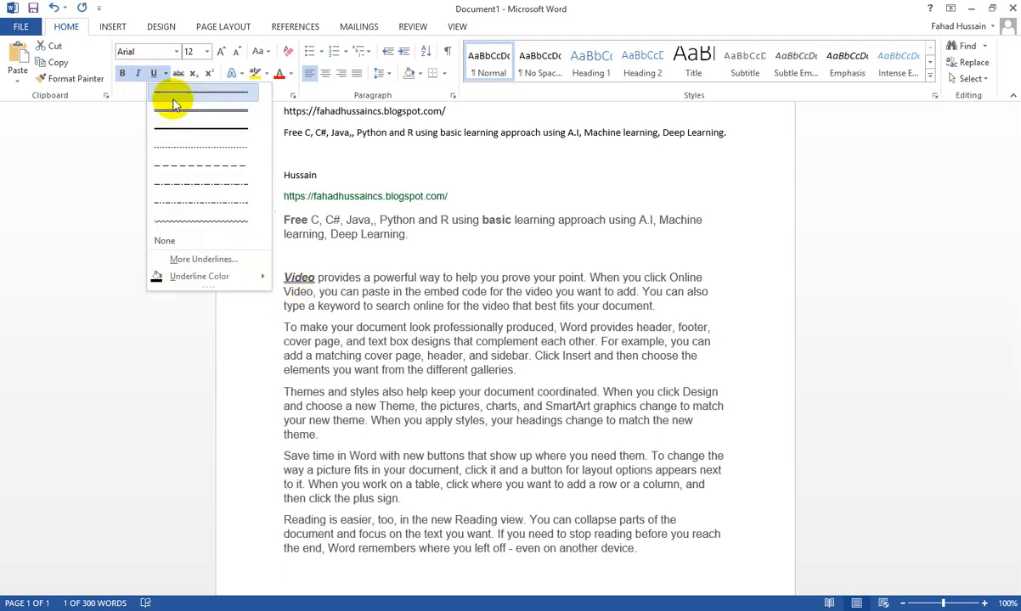
click(191, 185)
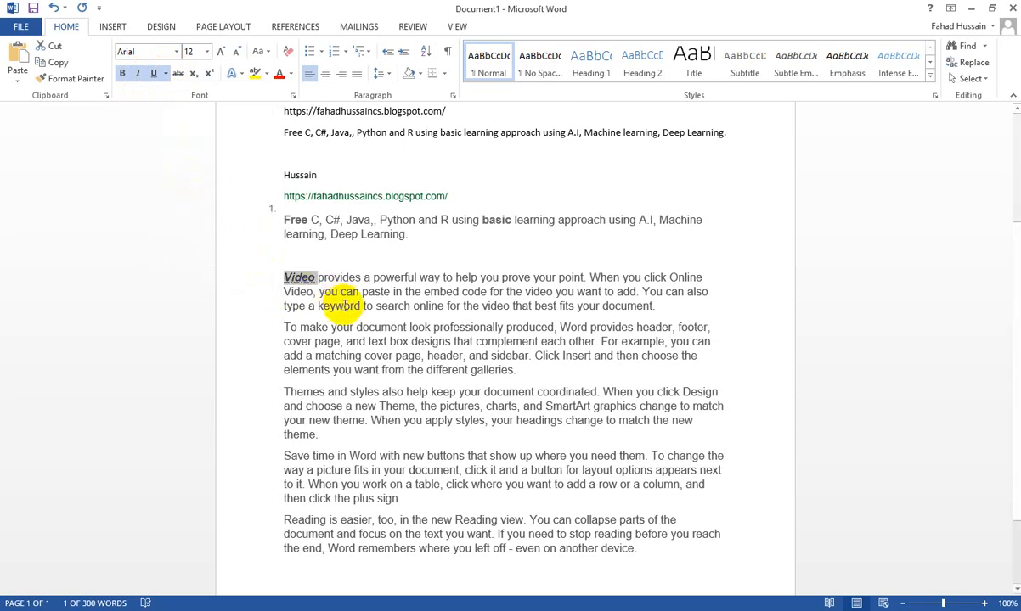